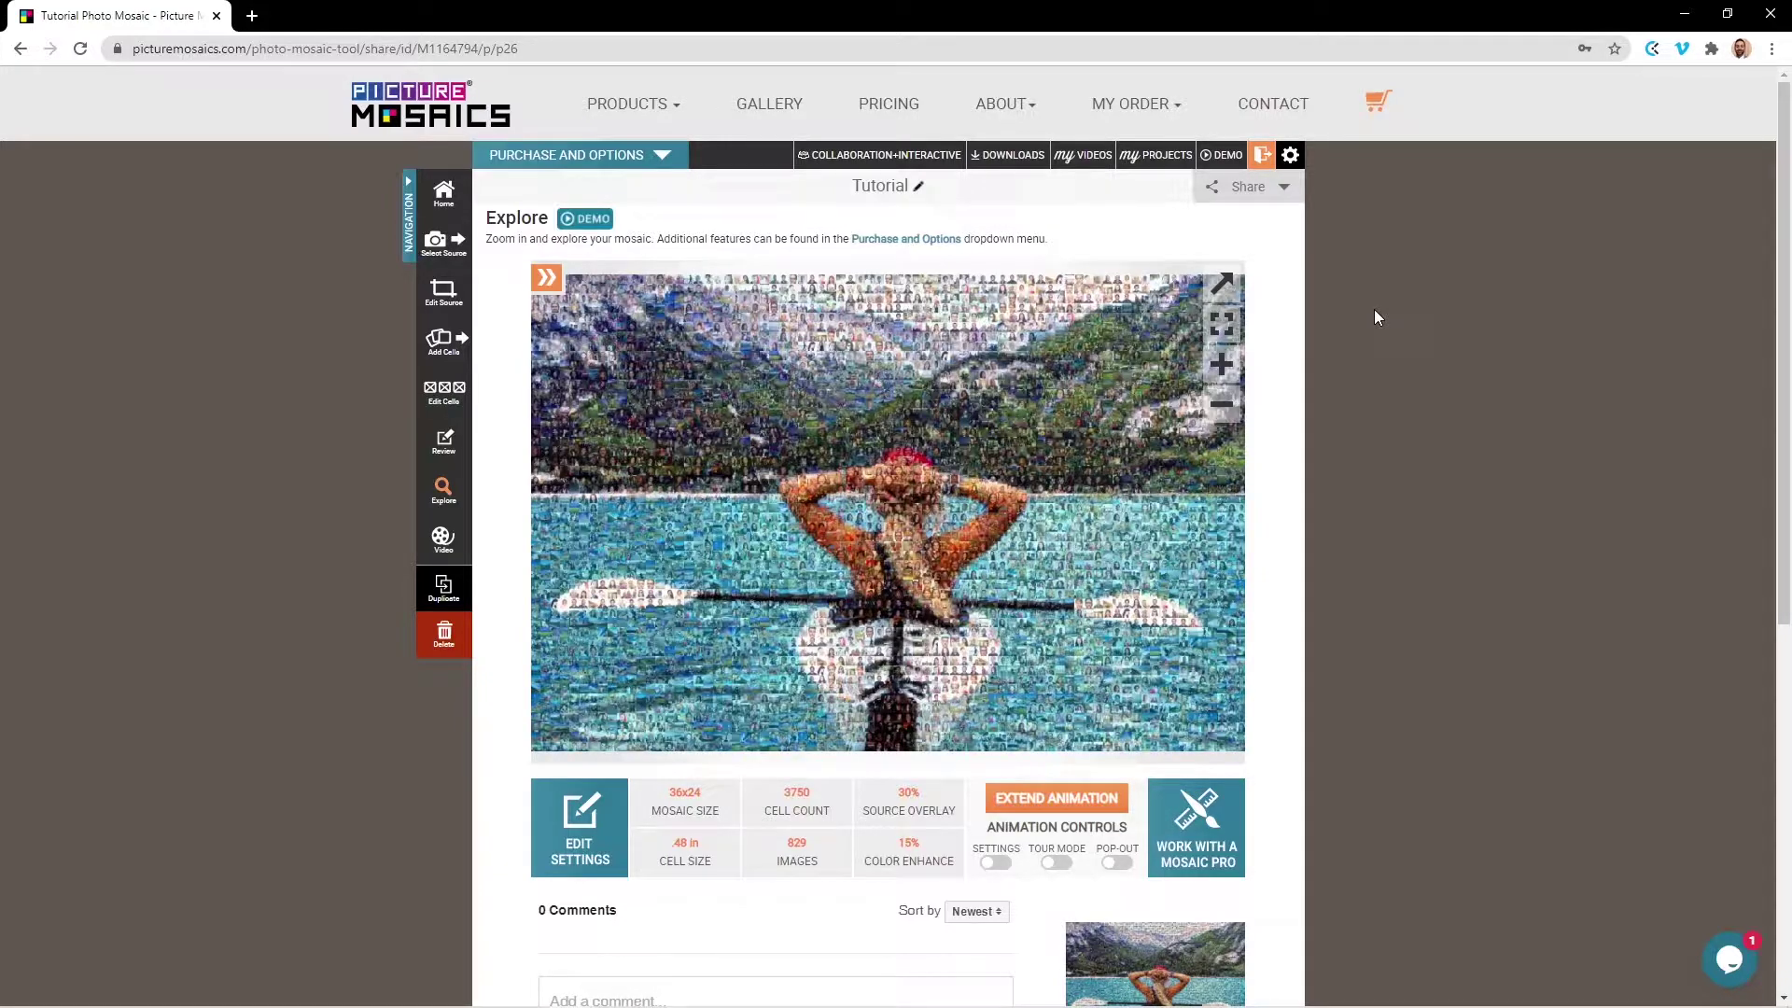
Expand the Purchase and Options list above the 36x24 'Tutorial' kayaker mosaic.
{"action": "left_click", "coordinate": [664, 163]}
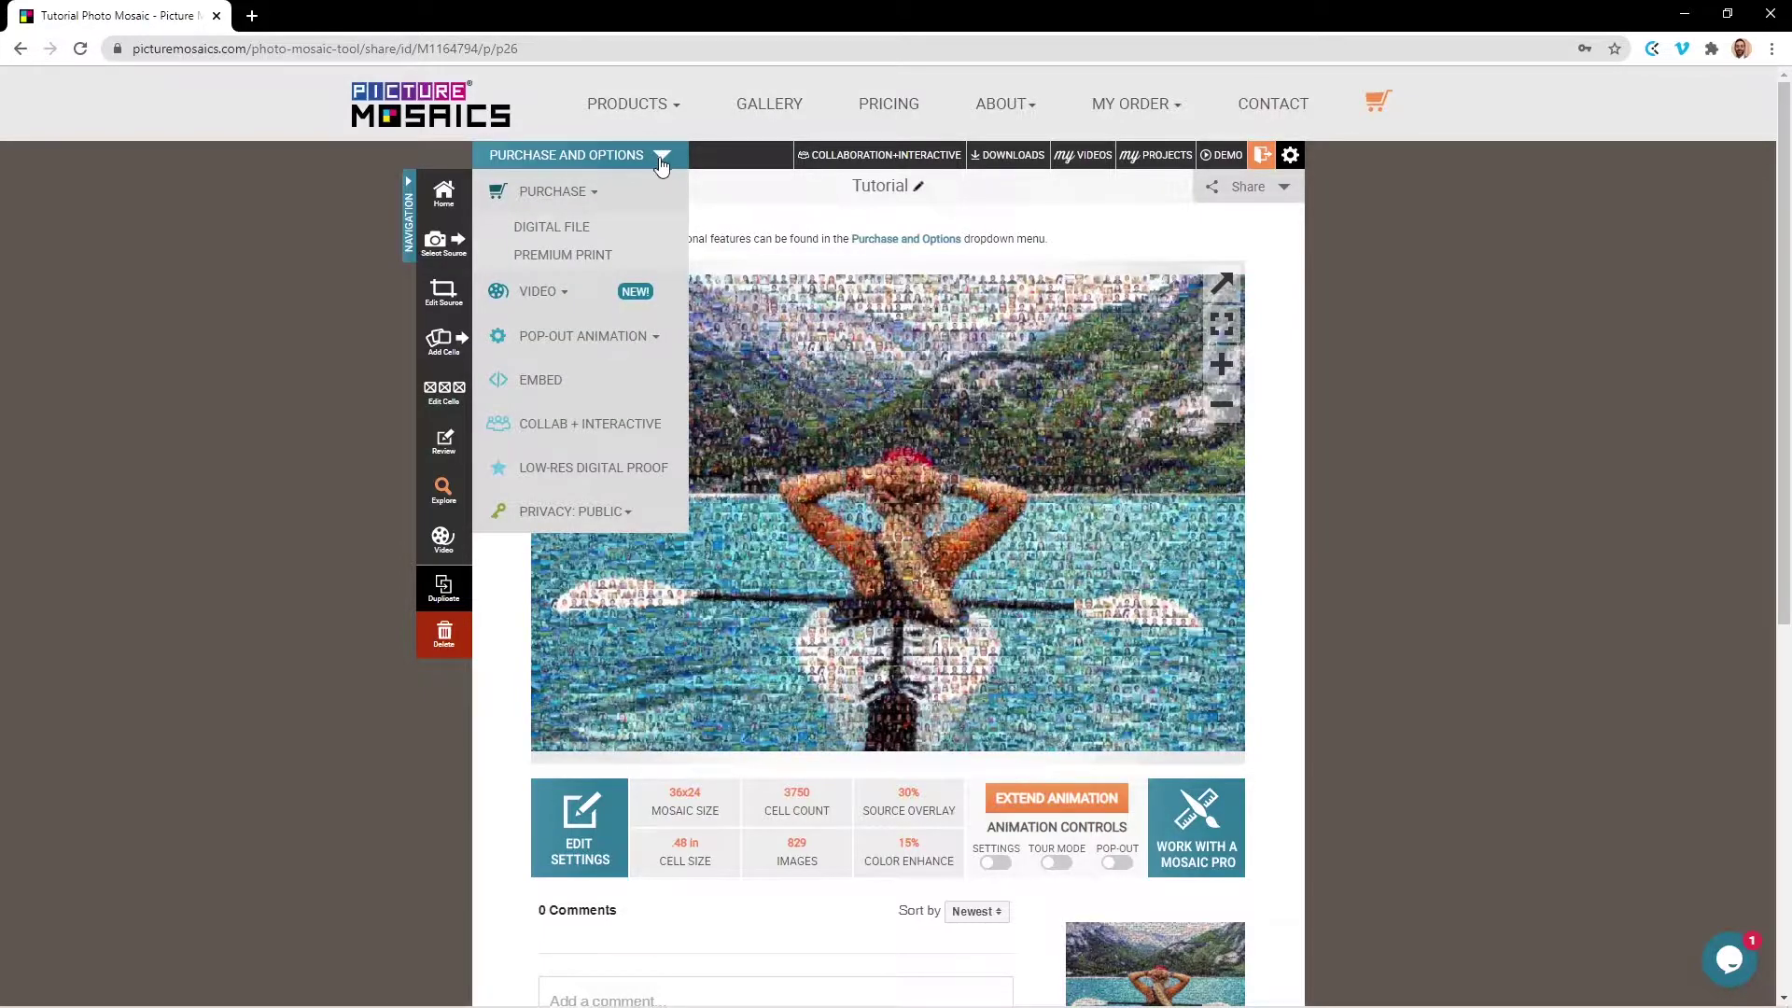
Review the Digital File licence choices and Personal licence terms, then close them without purchasing.
{"action": "left_click", "coordinate": [573, 226]}
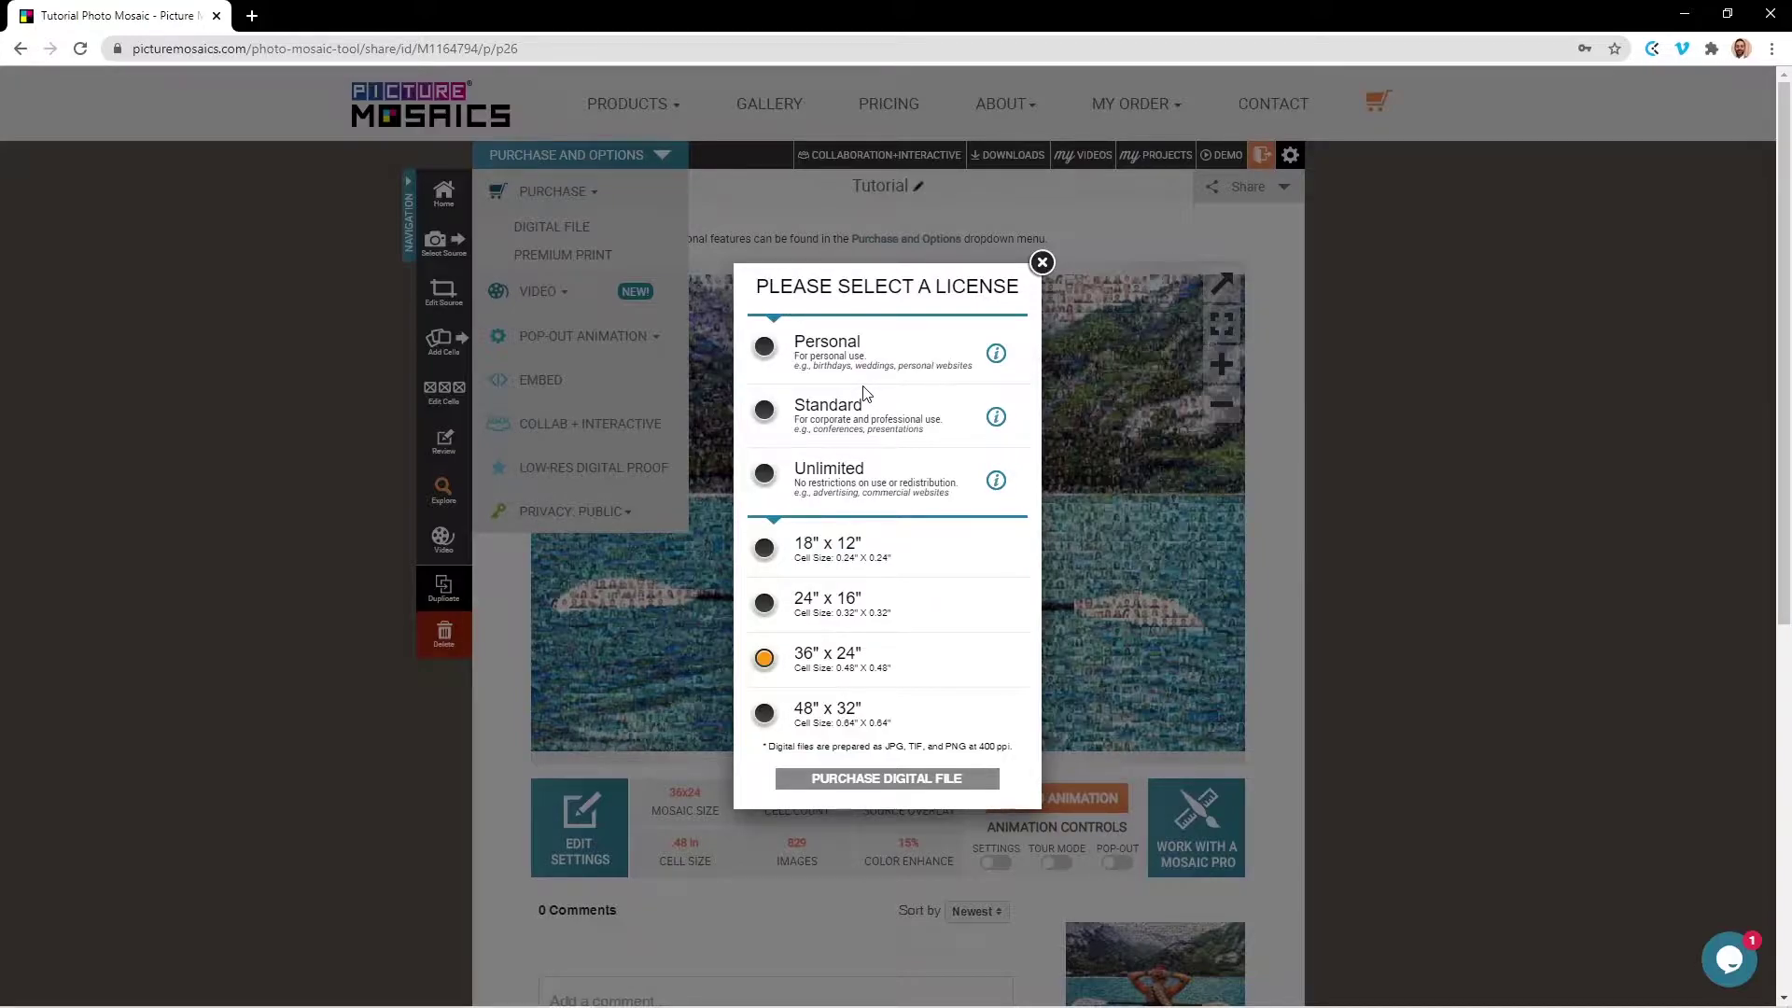
{"action": "left_click", "coordinate": [996, 353]}
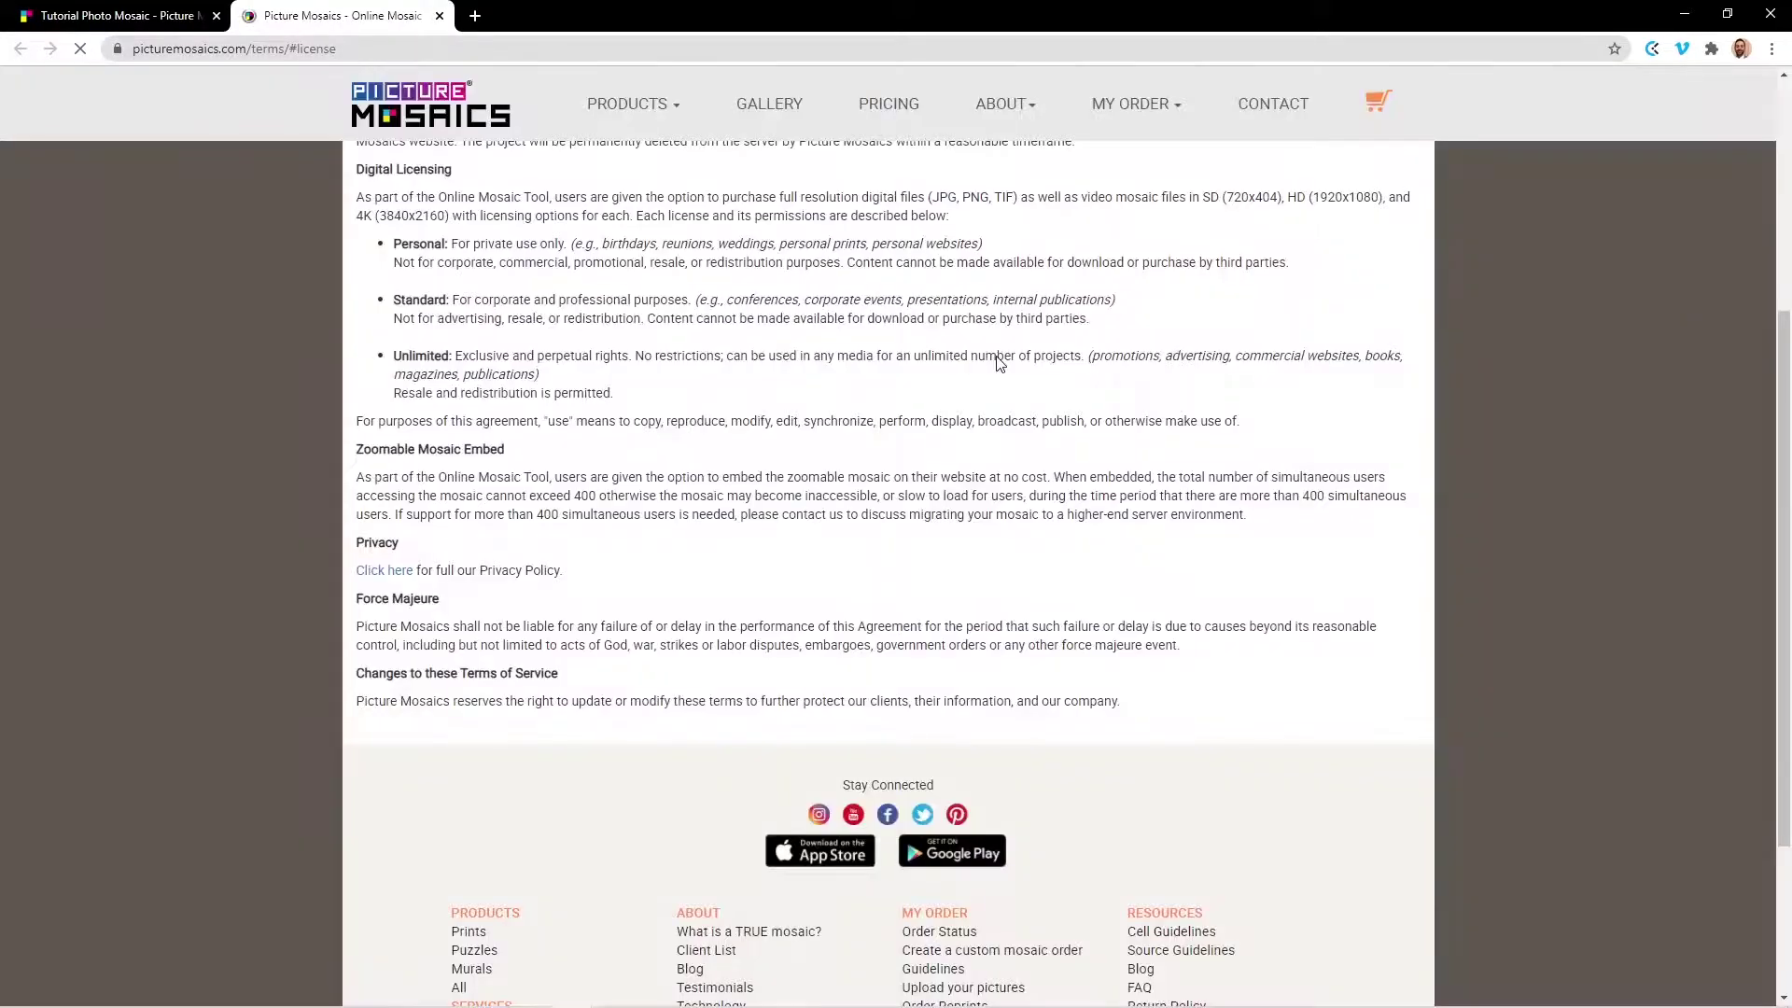
{"action": "left_click", "coordinate": [440, 16]}
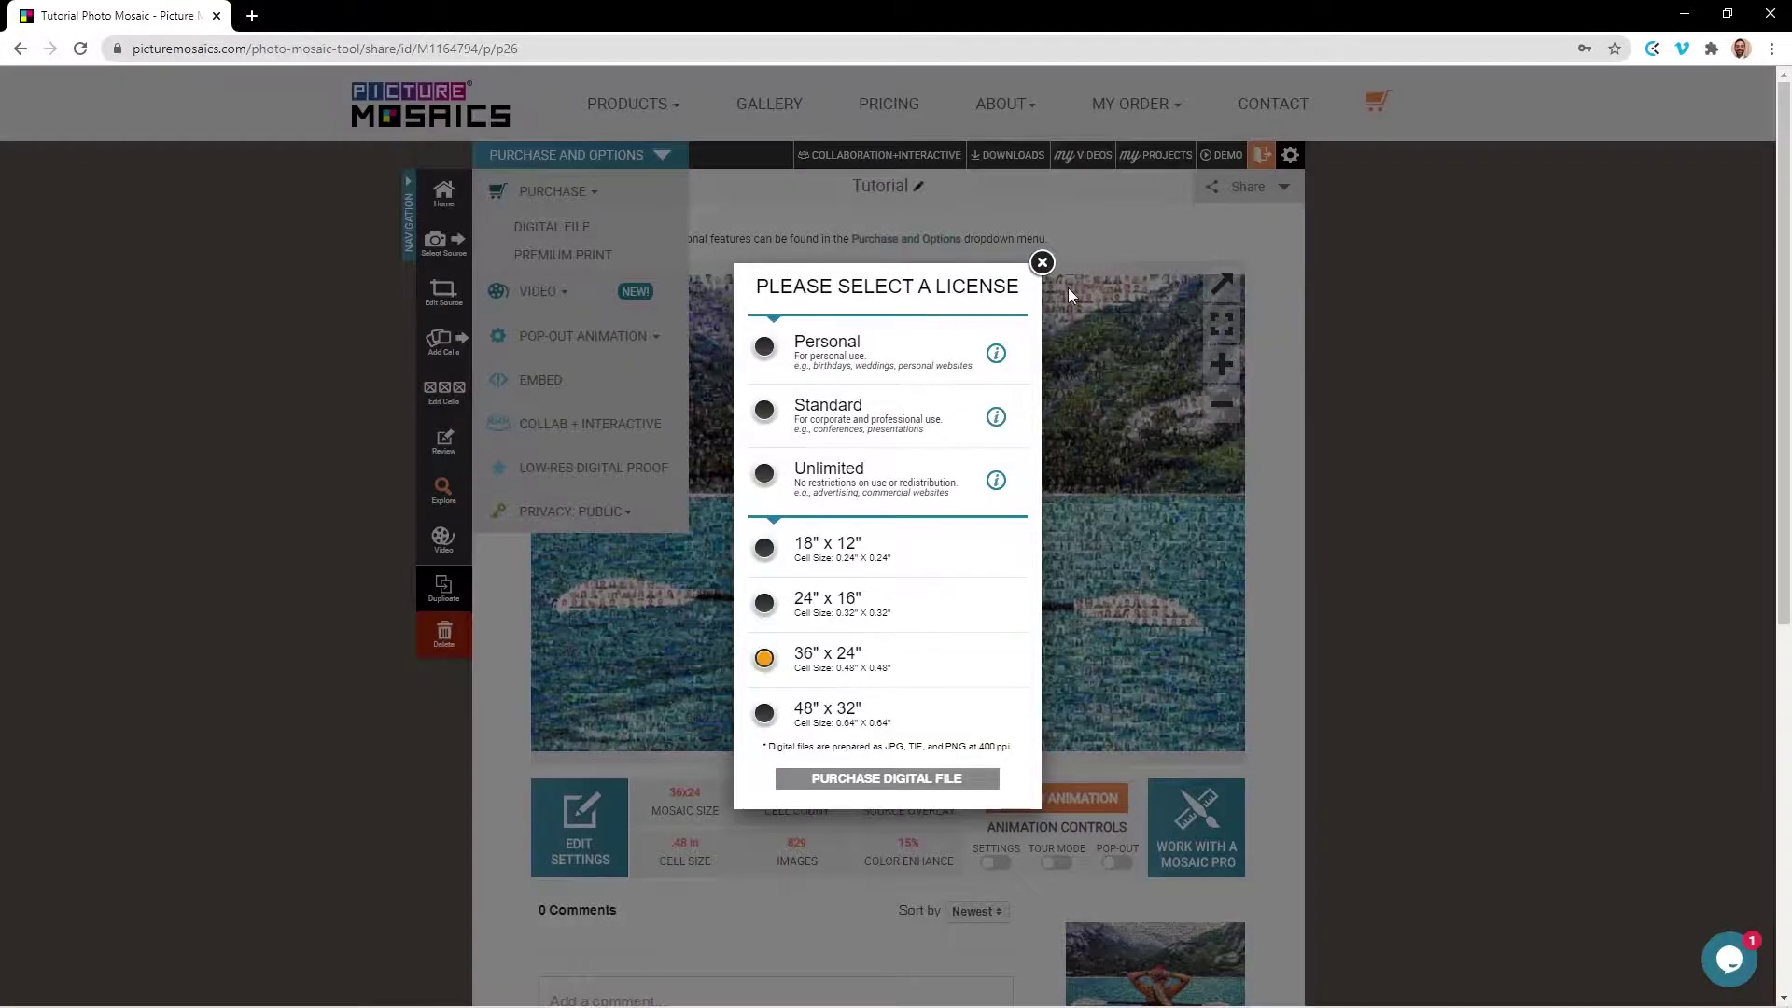
{"action": "left_click", "coordinate": [1043, 265]}
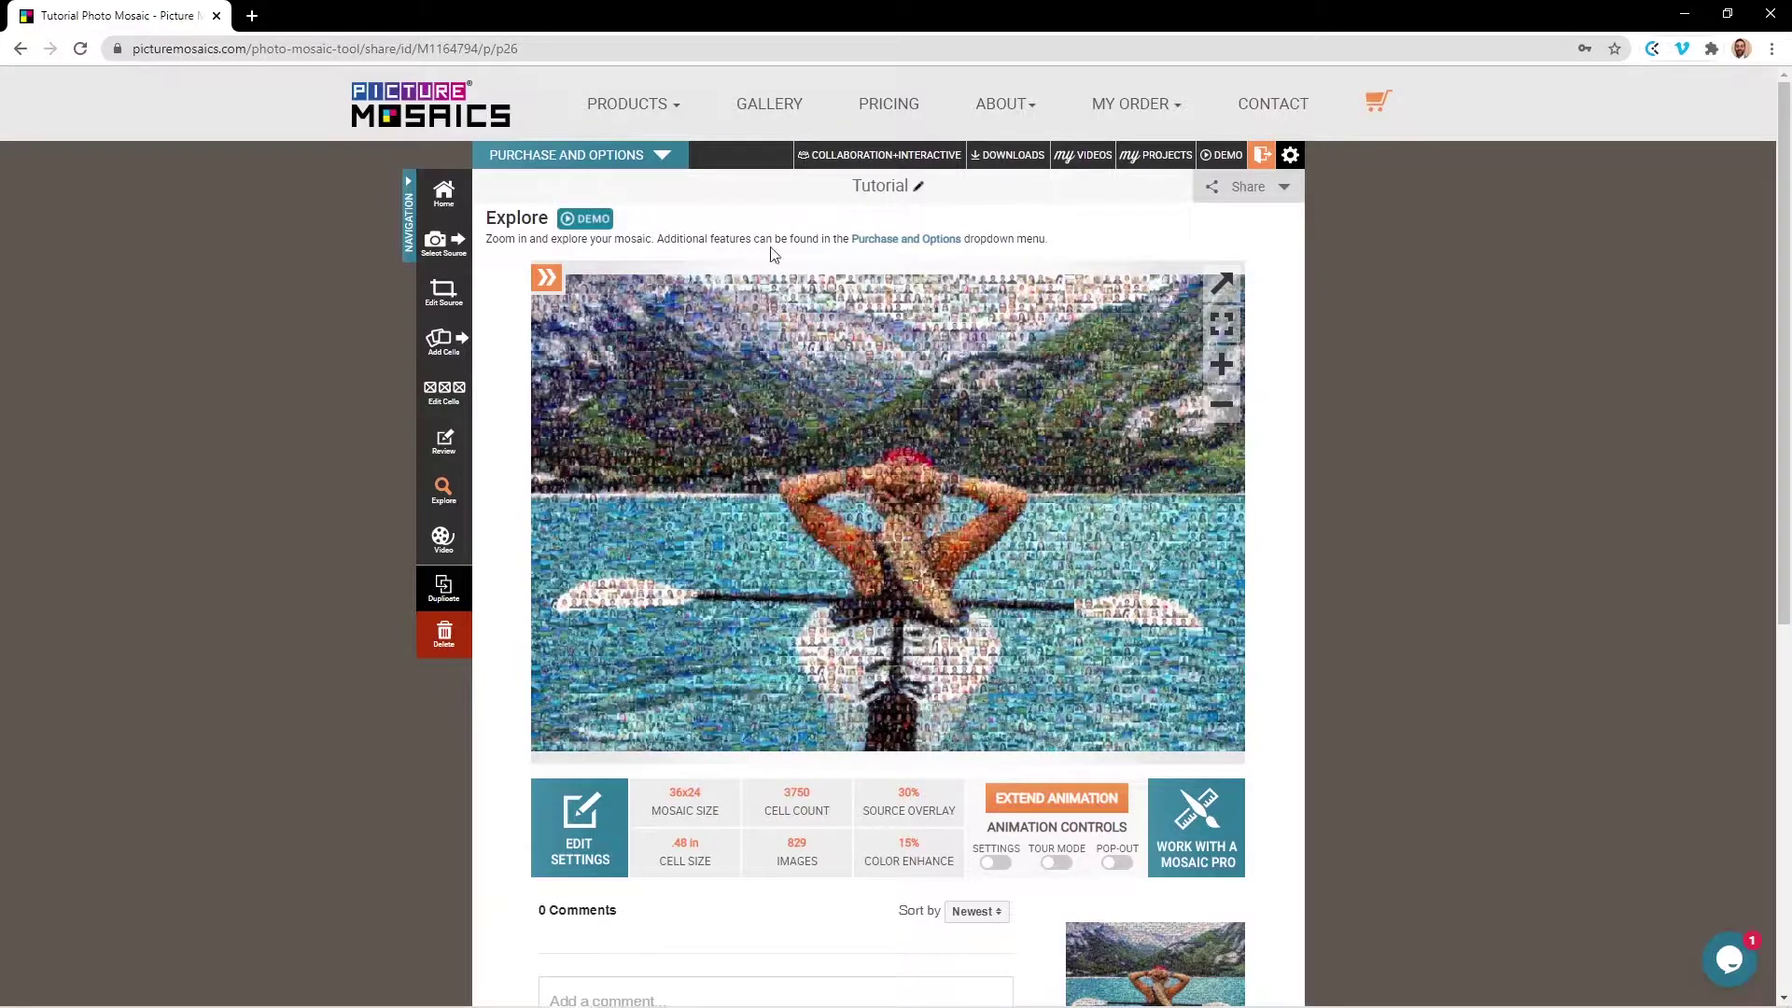
{"action": "left_click", "coordinate": [660, 159]}
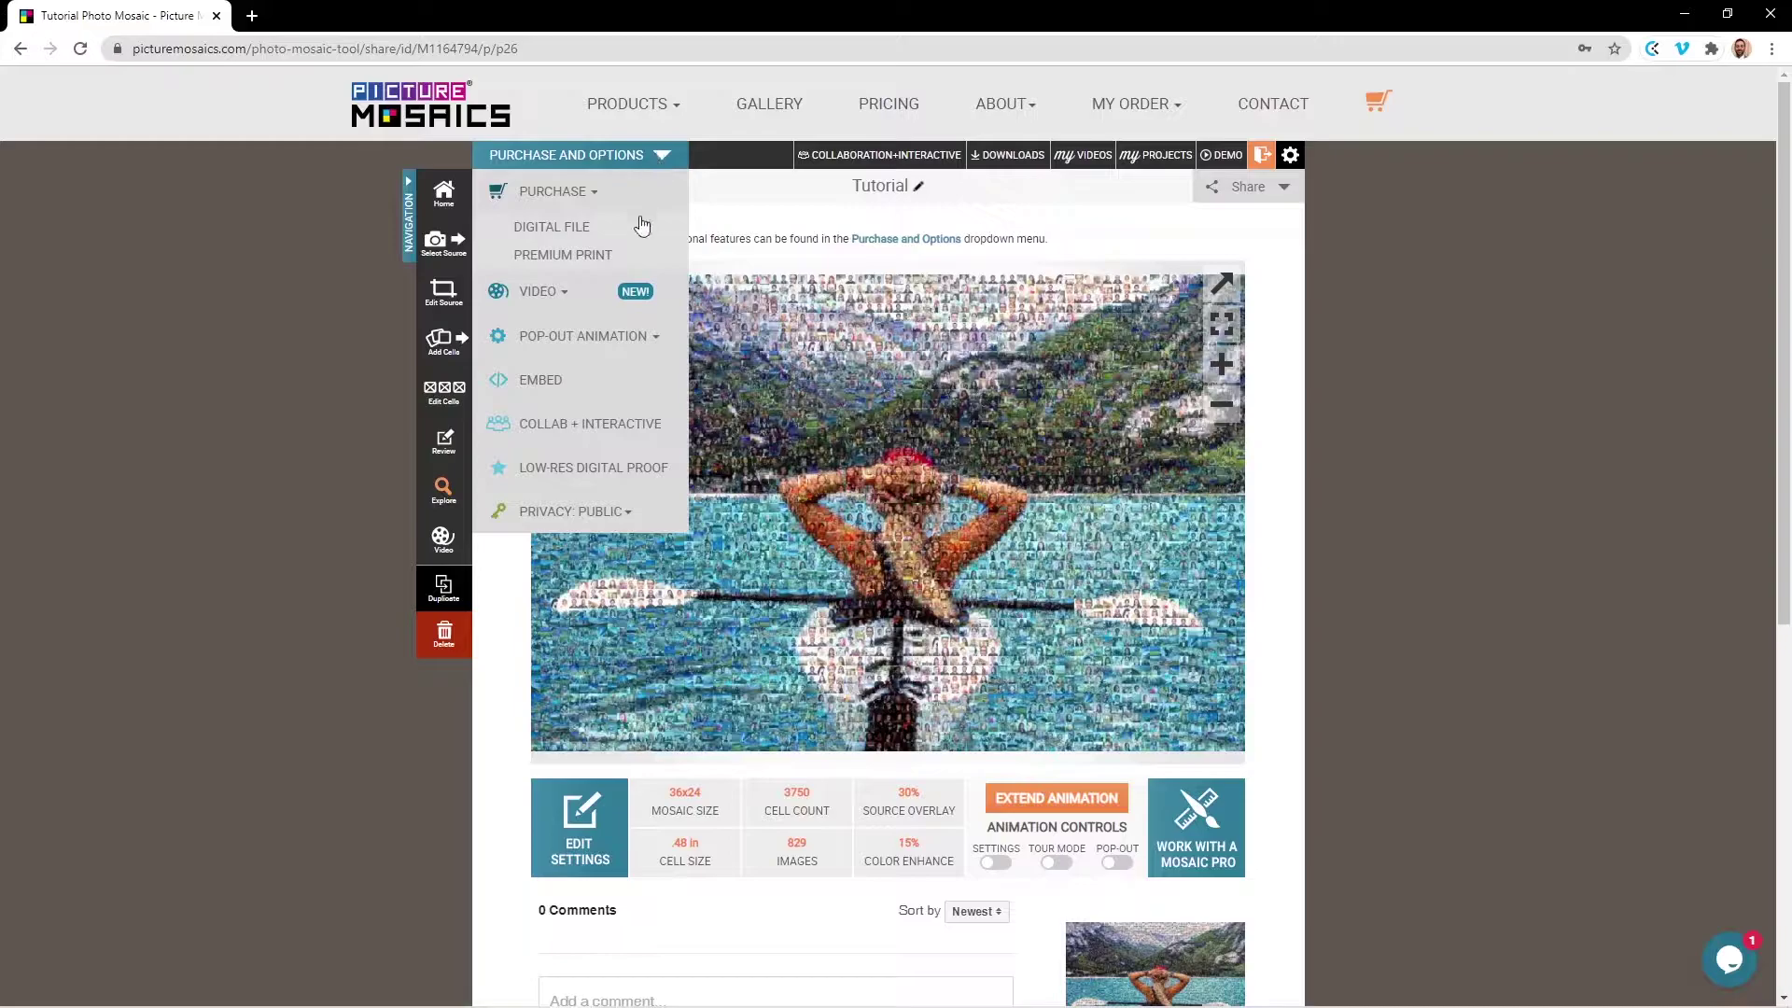
{"action": "left_click", "coordinate": [614, 255]}
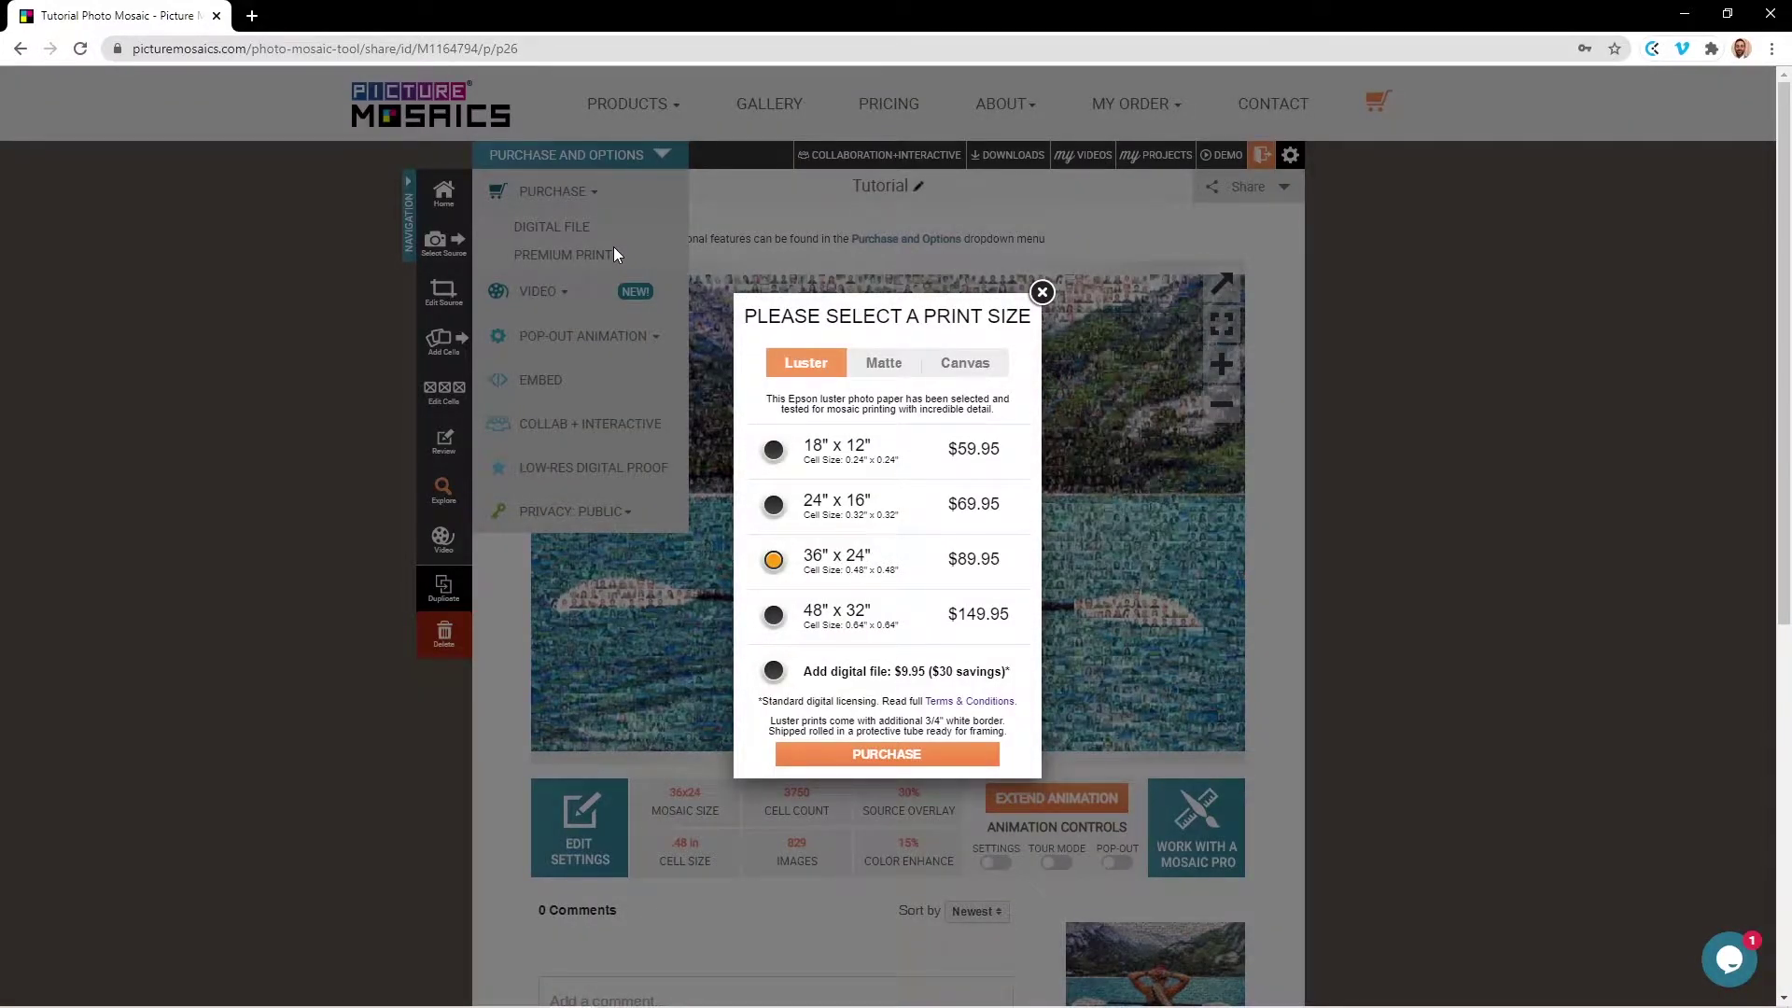
{"action": "left_click", "coordinate": [880, 368]}
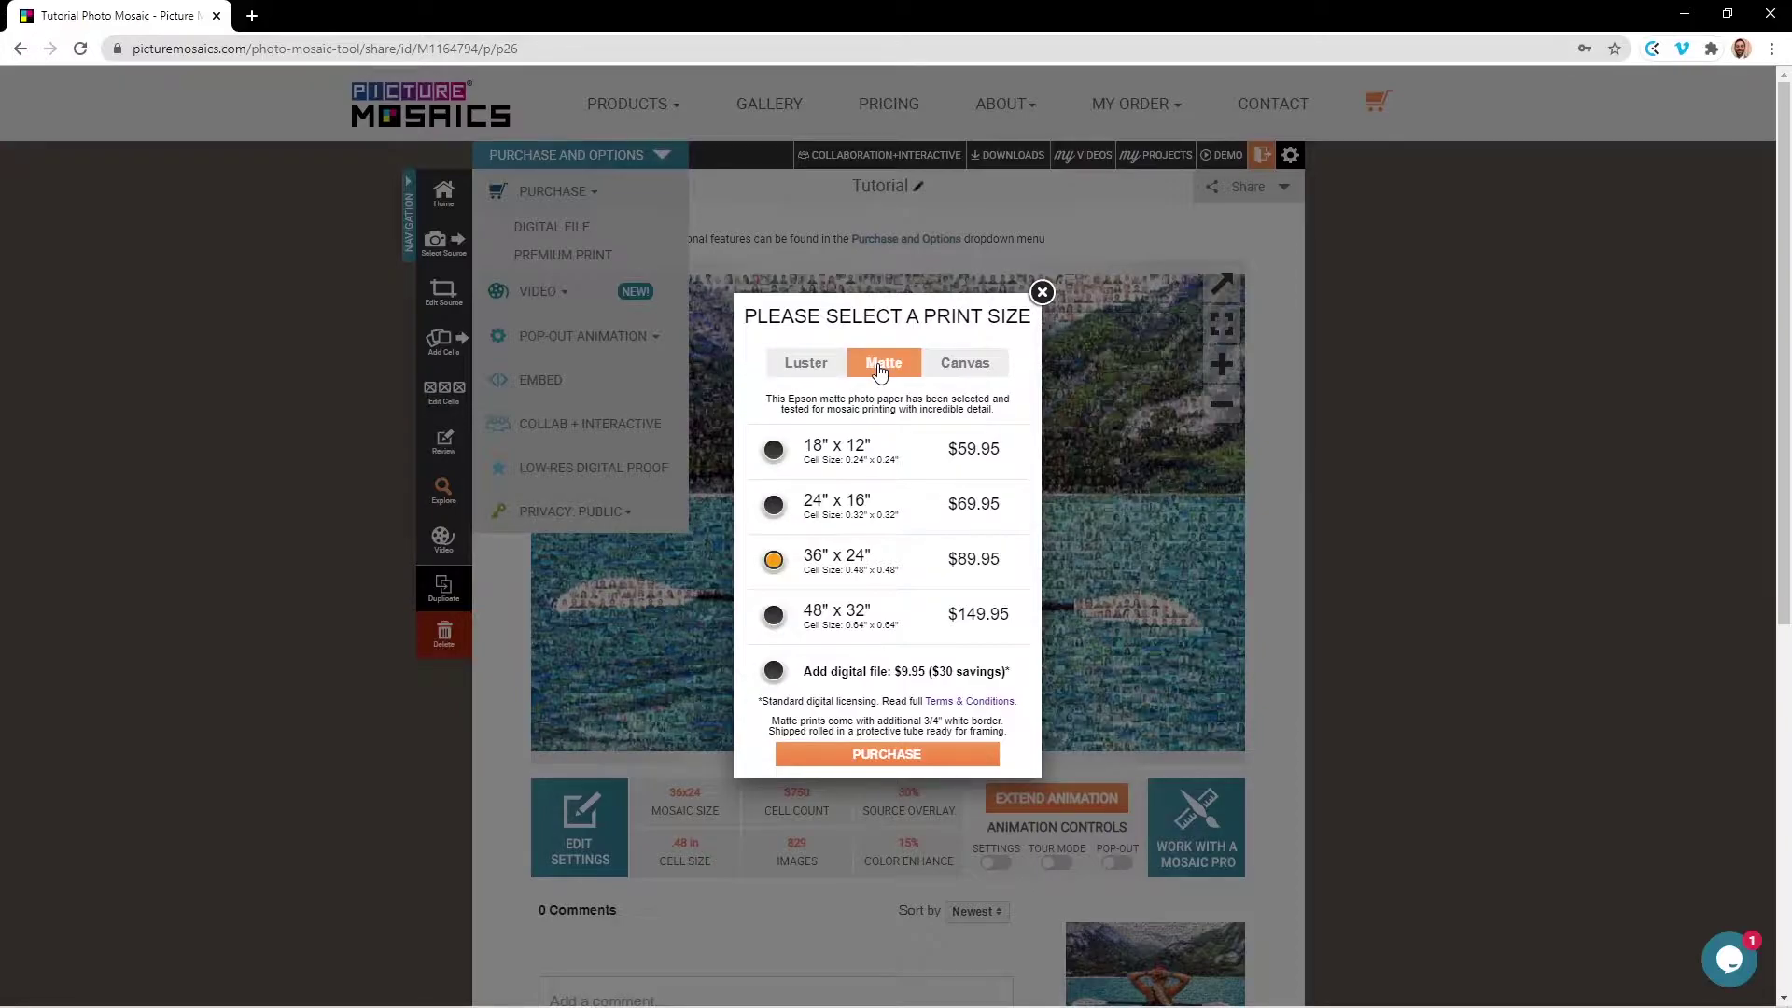
{"action": "left_click", "coordinate": [974, 368]}
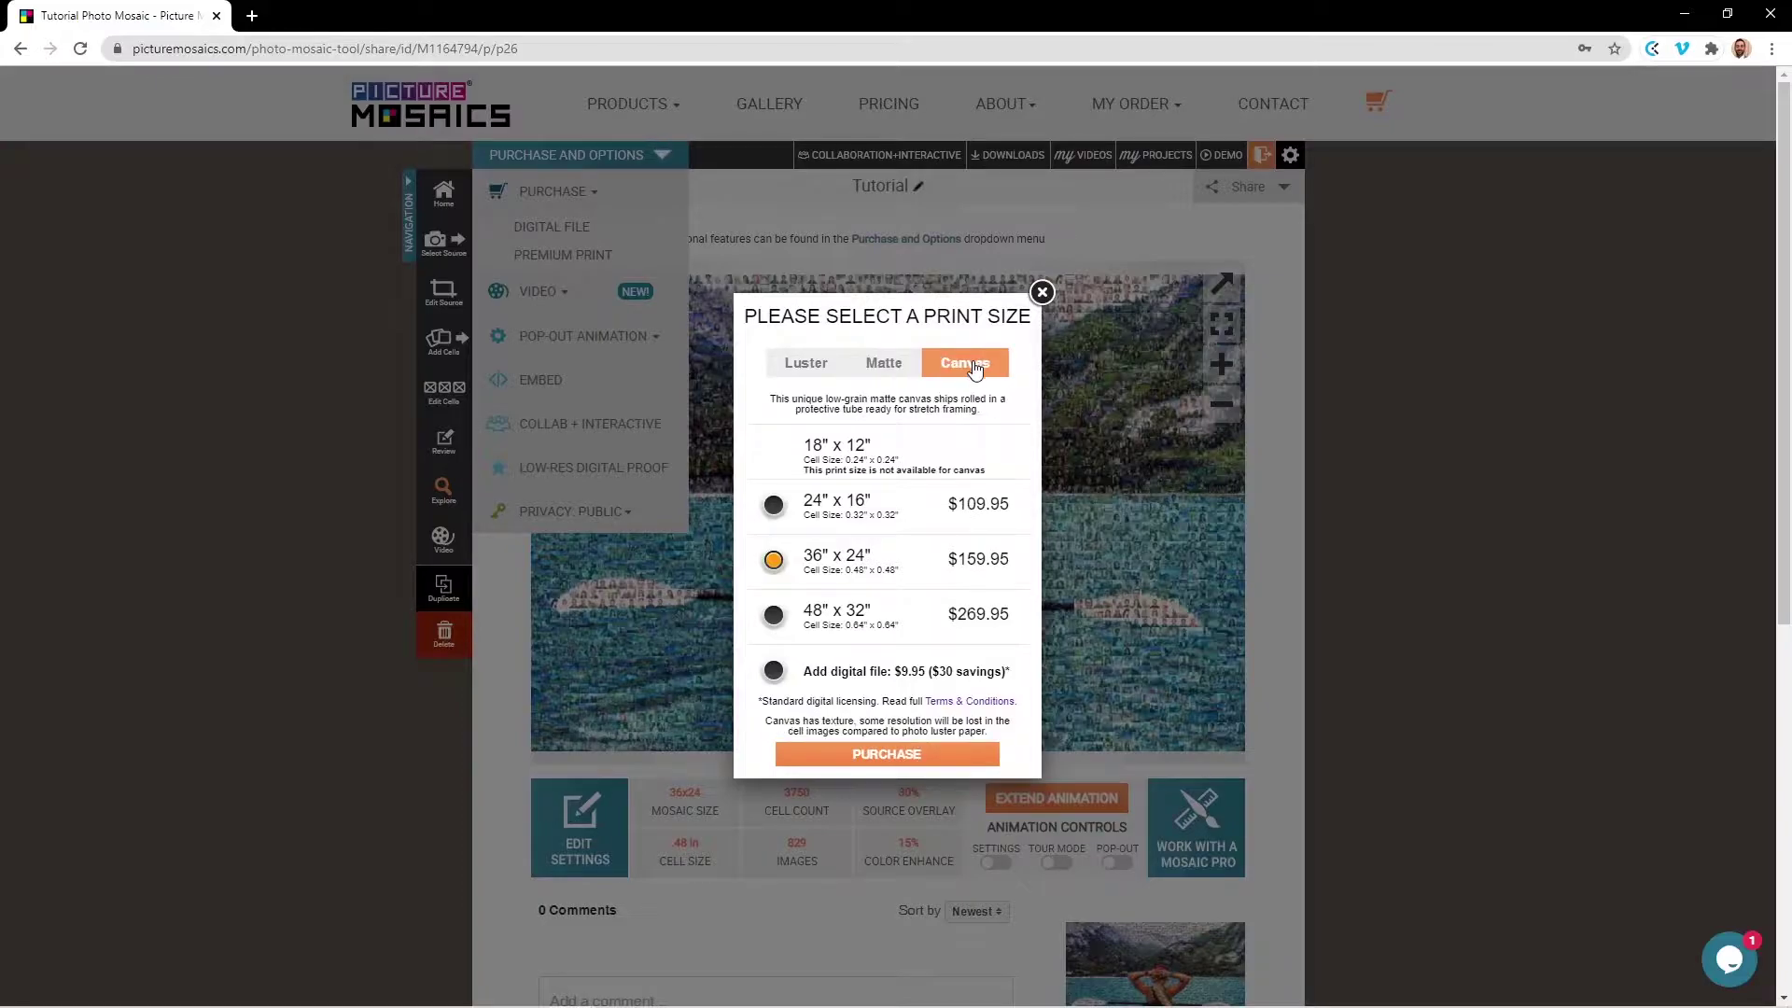
{"action": "left_click", "coordinate": [1042, 292]}
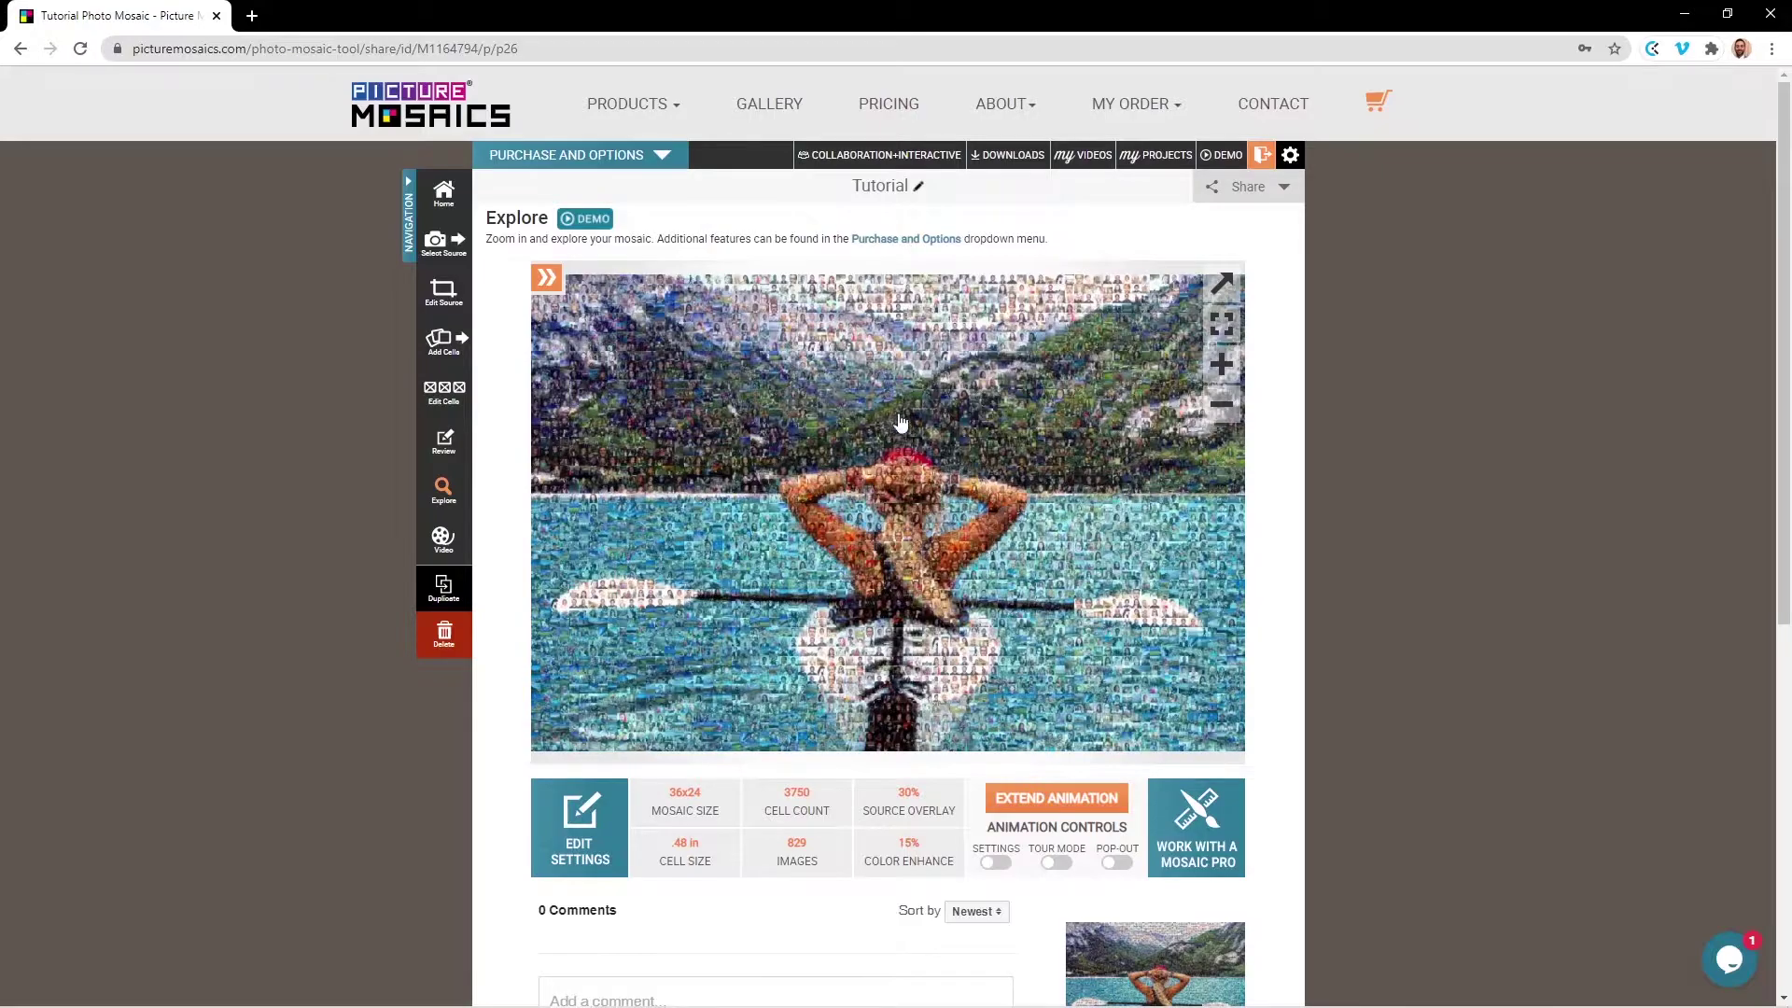
{"action": "left_click", "coordinate": [662, 156]}
{"action": "left_click", "coordinate": [613, 252]}
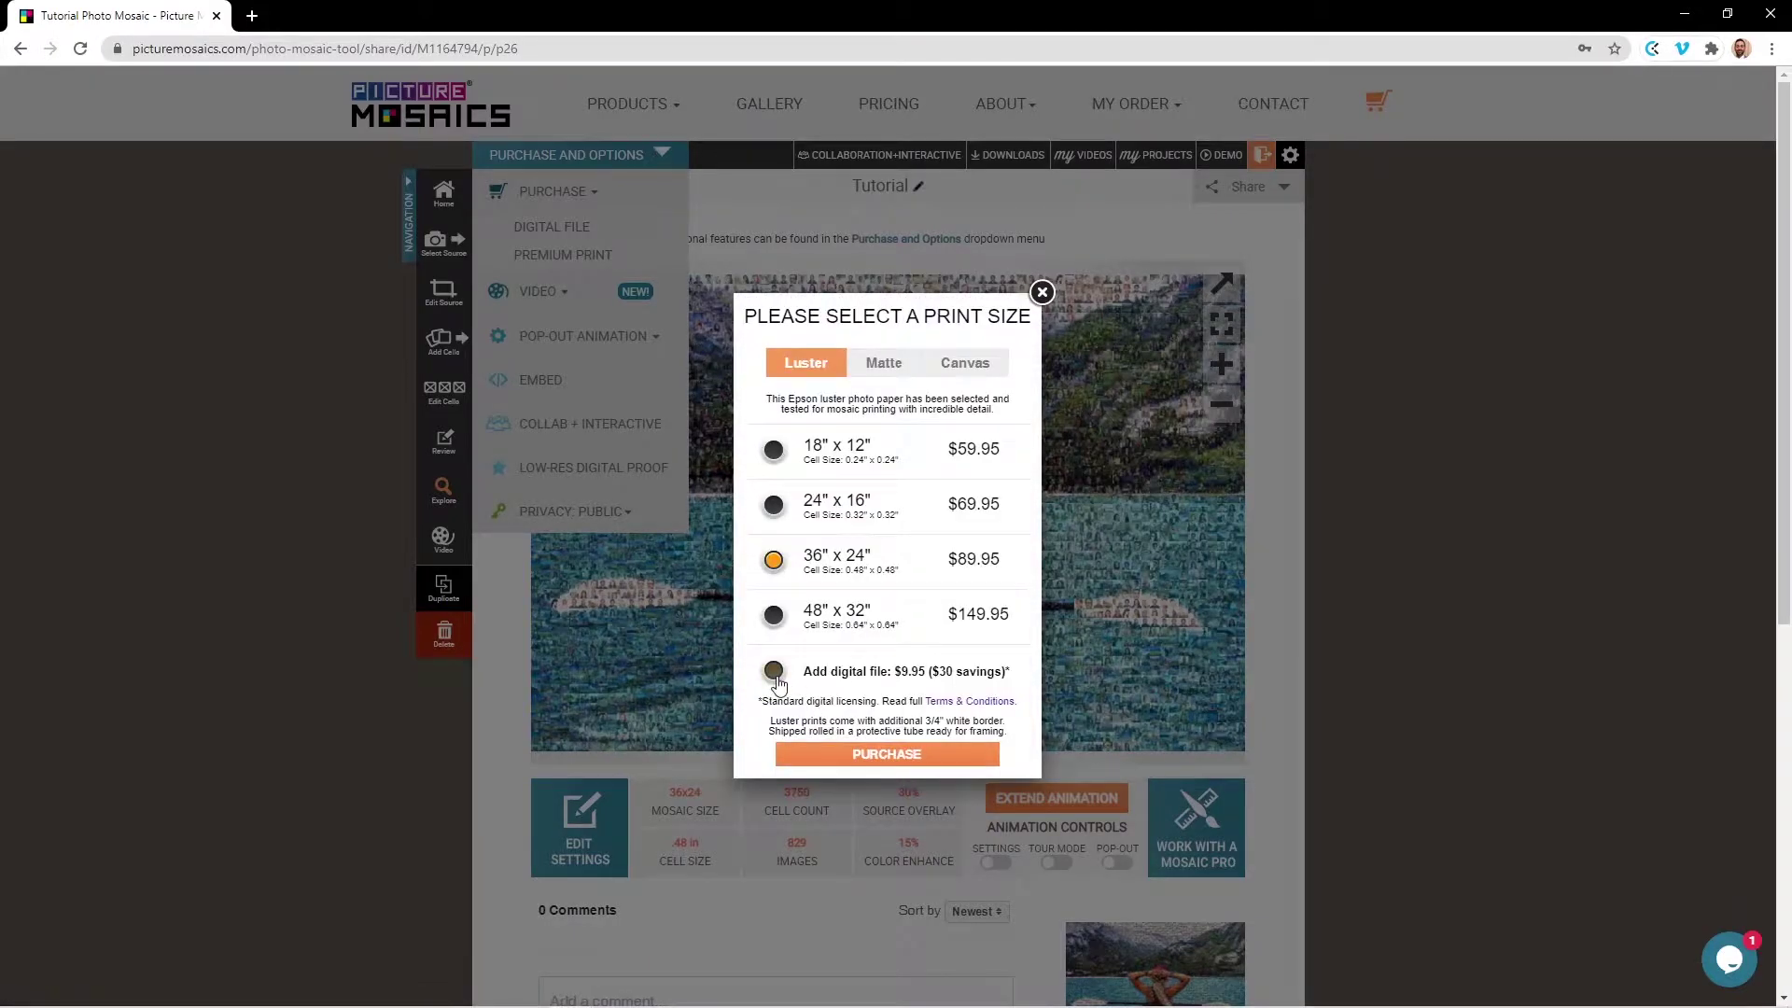
{"action": "left_click", "coordinate": [1038, 297]}
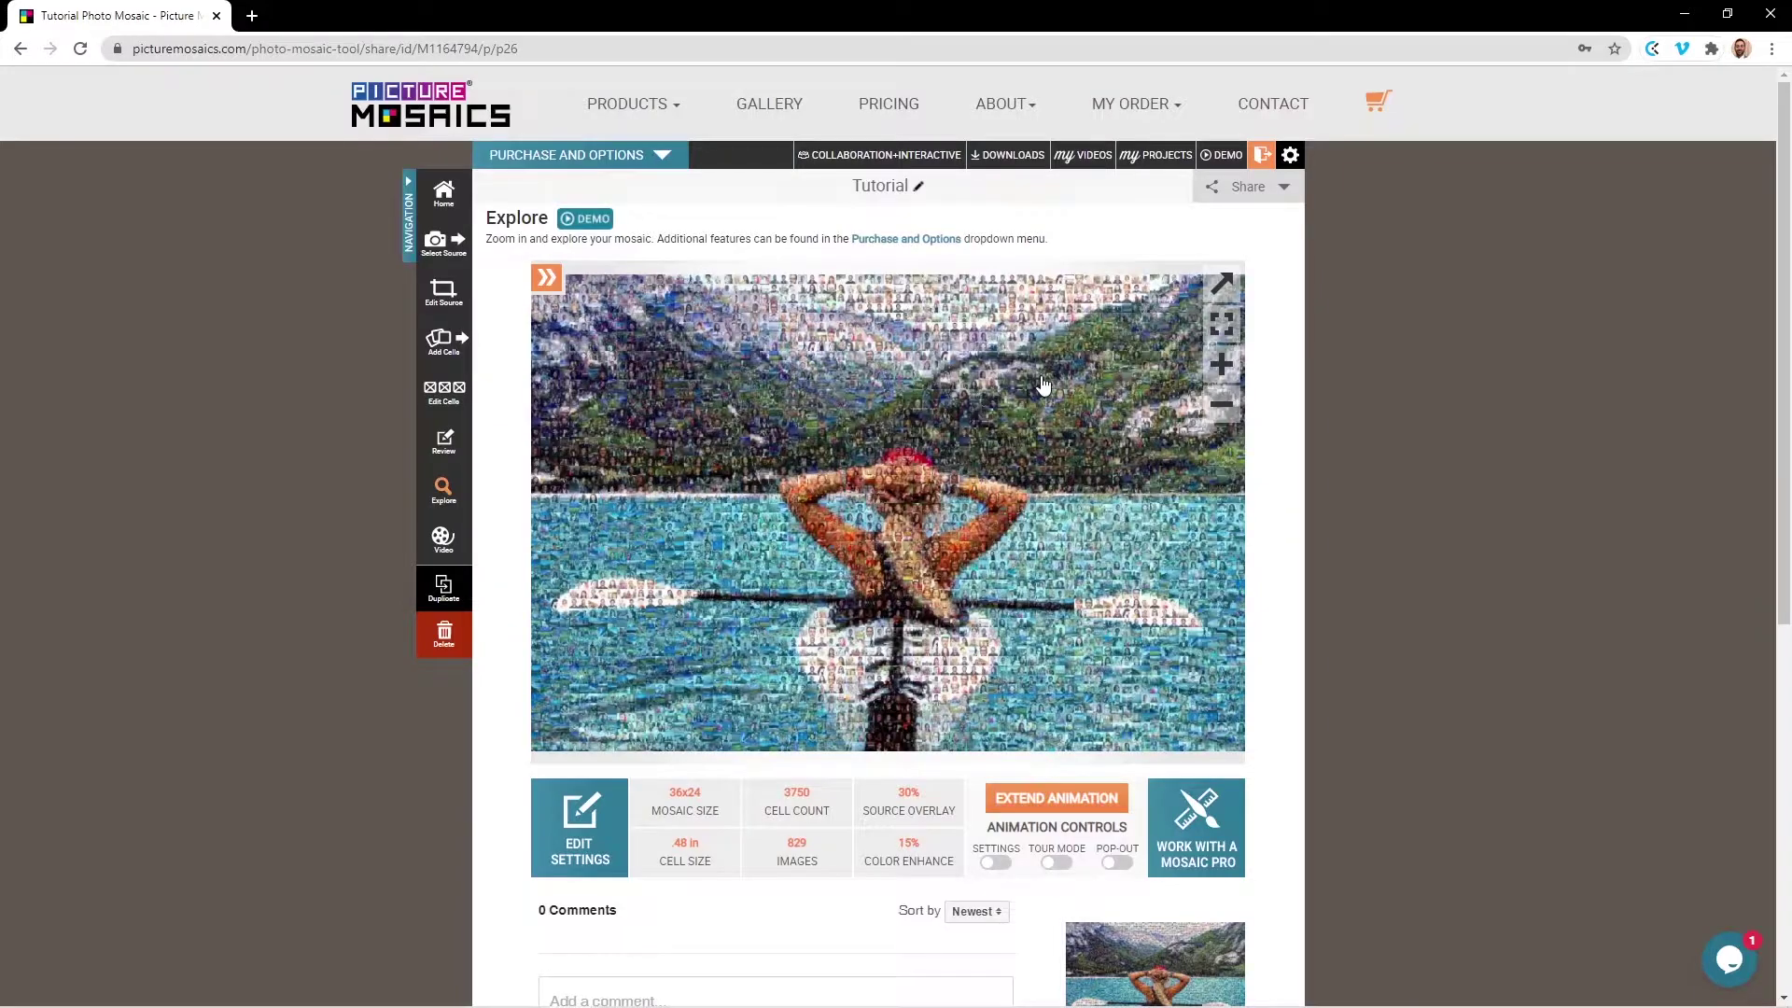
Download the Low-Res Digital Proof as pmt-desktop (6).jpg and dismiss the downloads bar.
{"action": "left_click", "coordinate": [657, 161]}
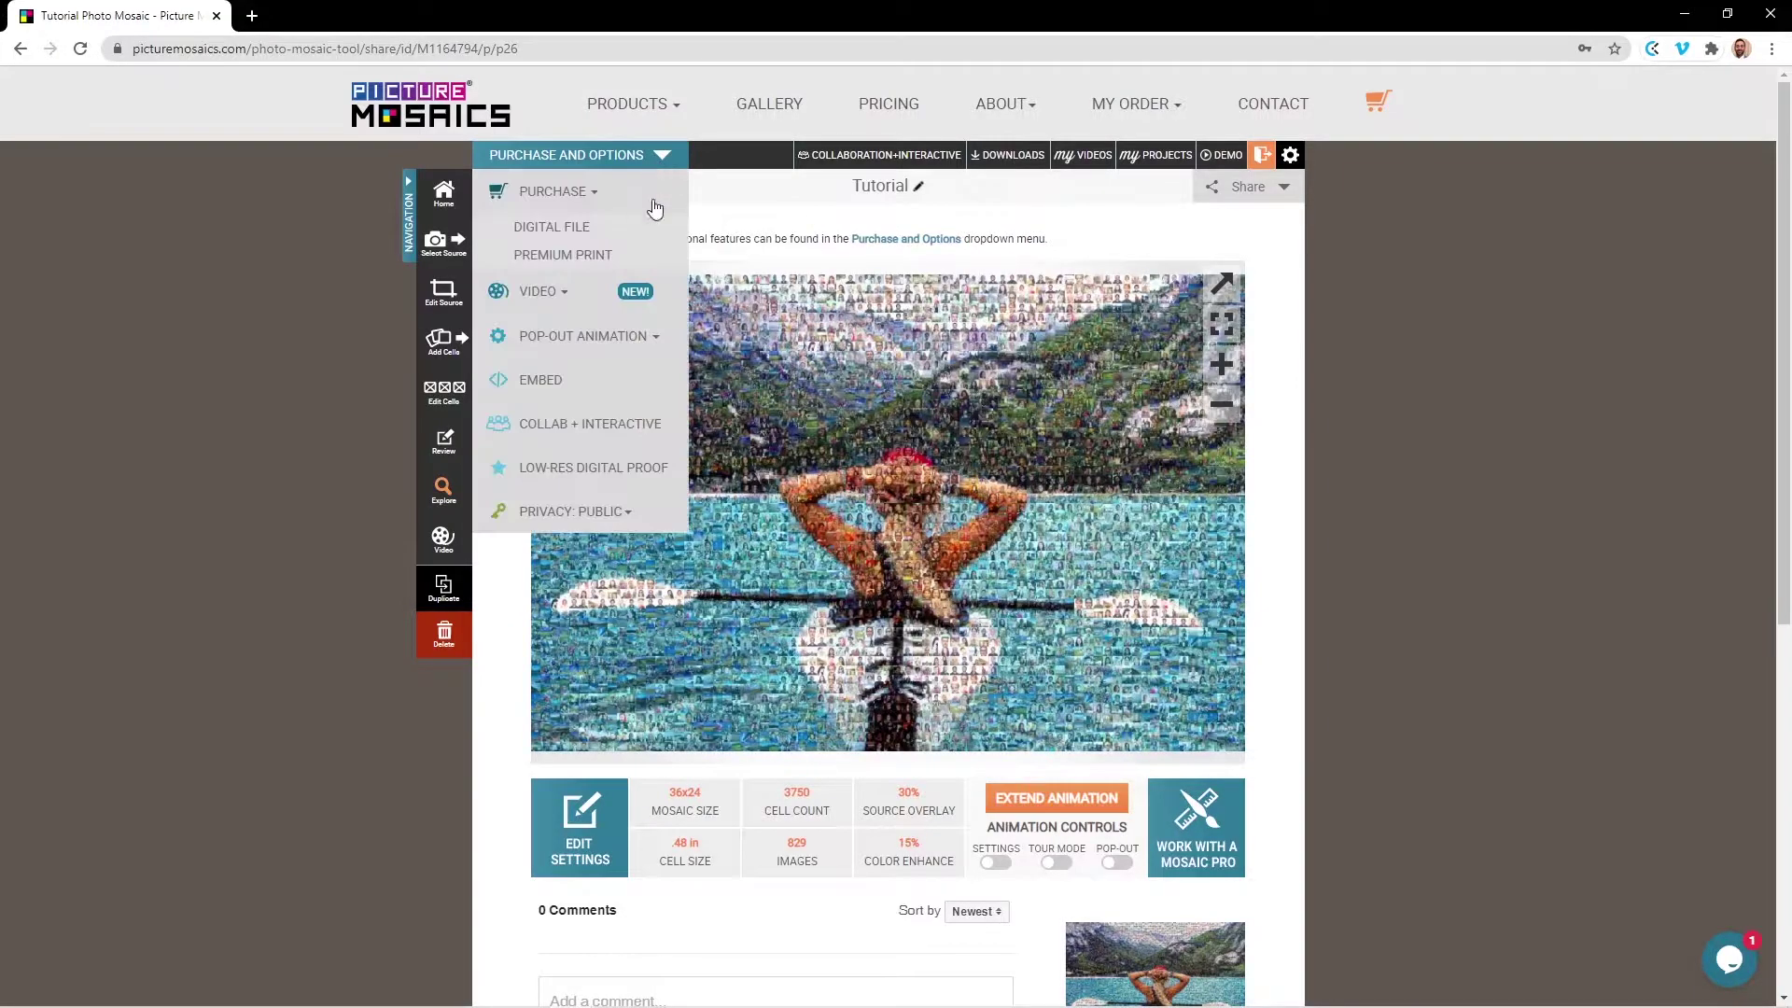
{"action": "left_click", "coordinate": [632, 469]}
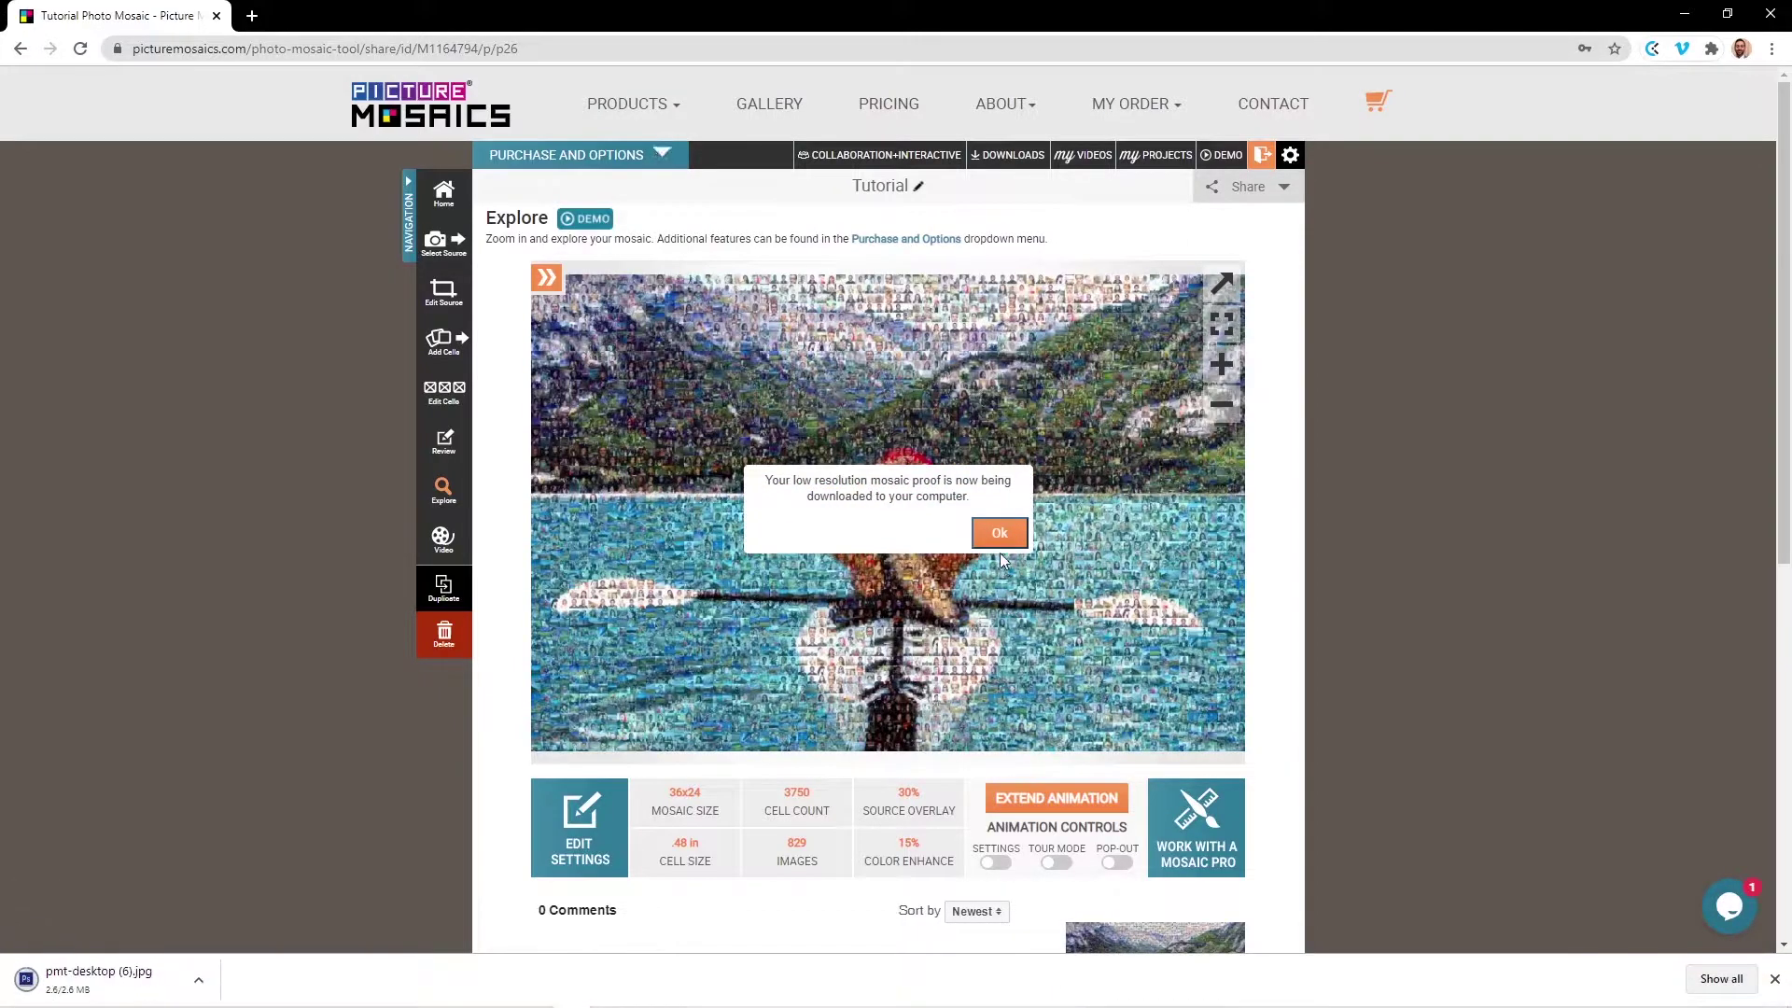
{"action": "left_click", "coordinate": [1000, 535]}
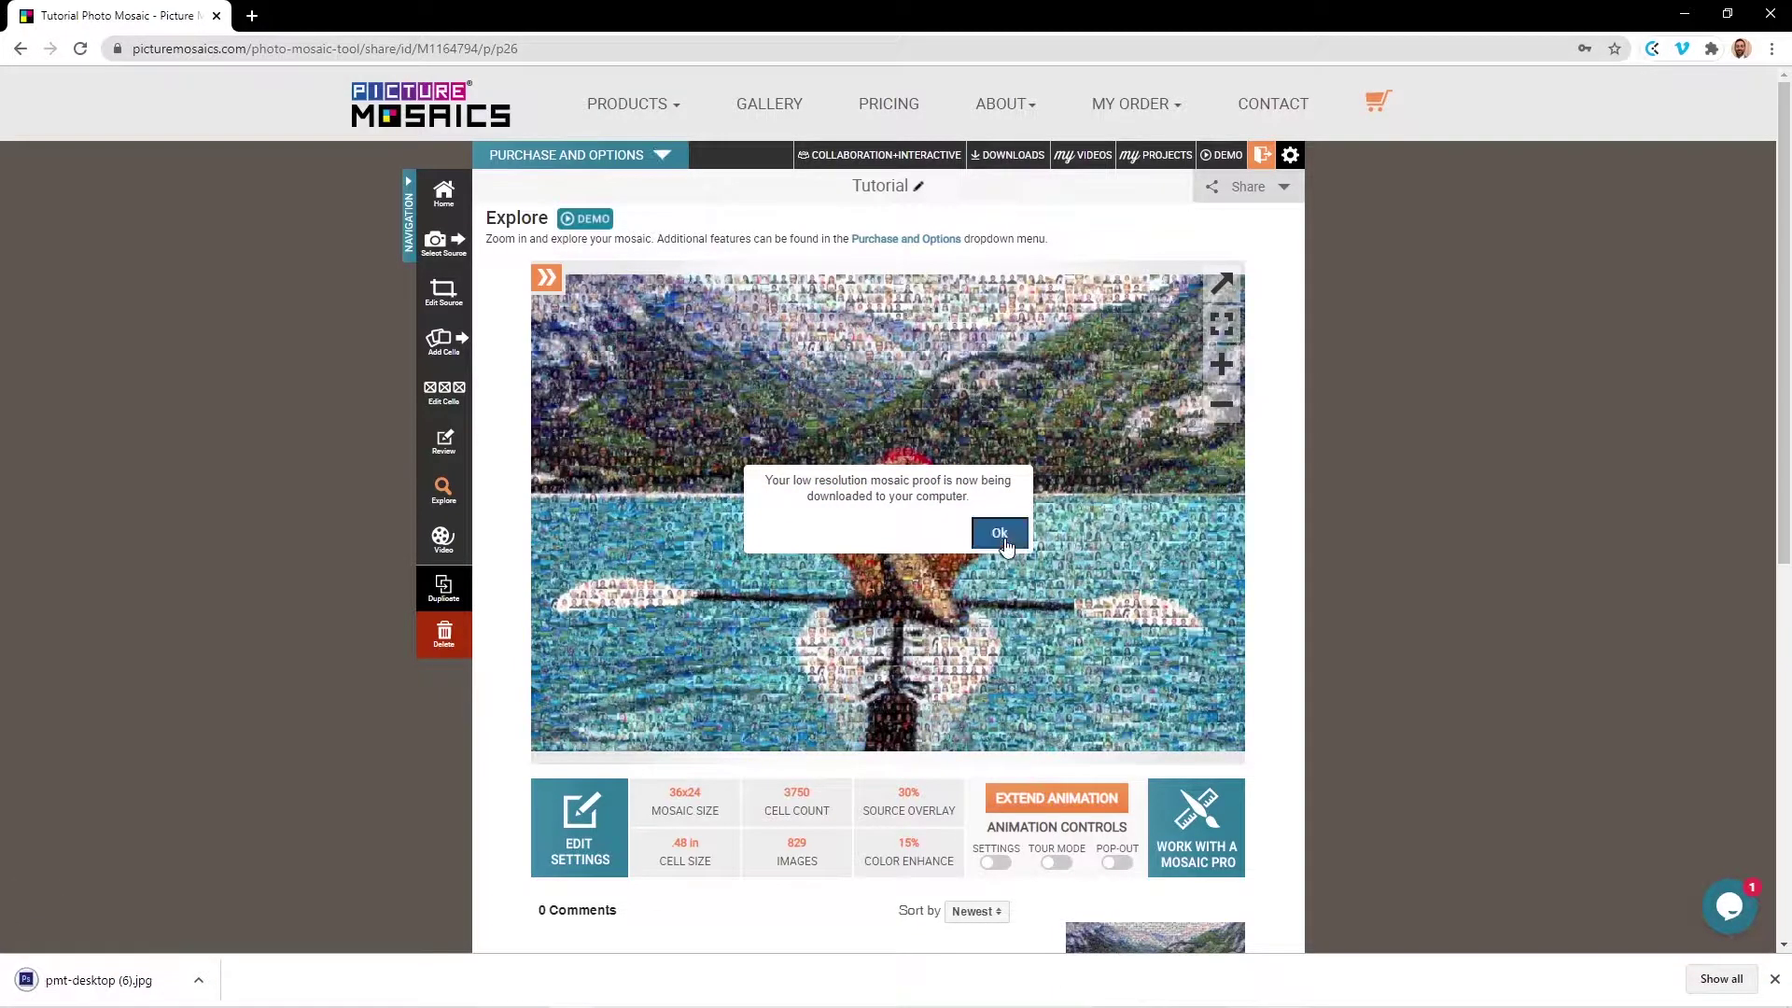
{"action": "left_click", "coordinate": [1774, 979]}
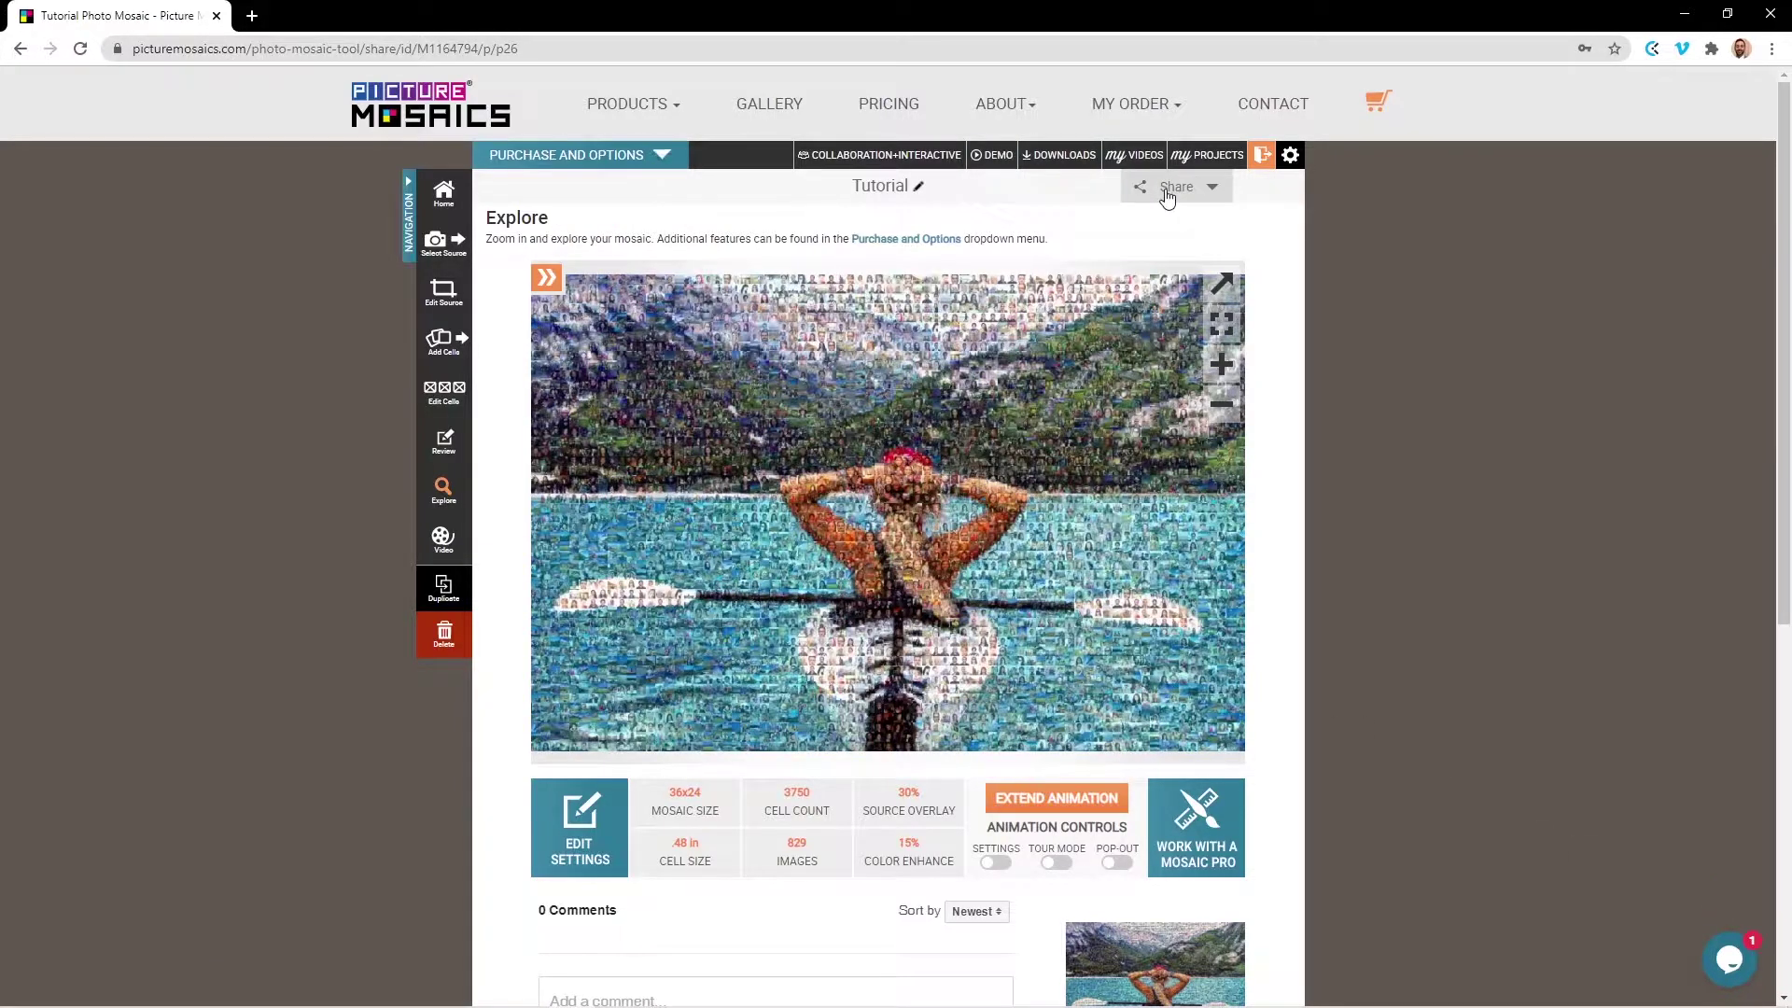
{"action": "left_click", "coordinate": [456, 539]}
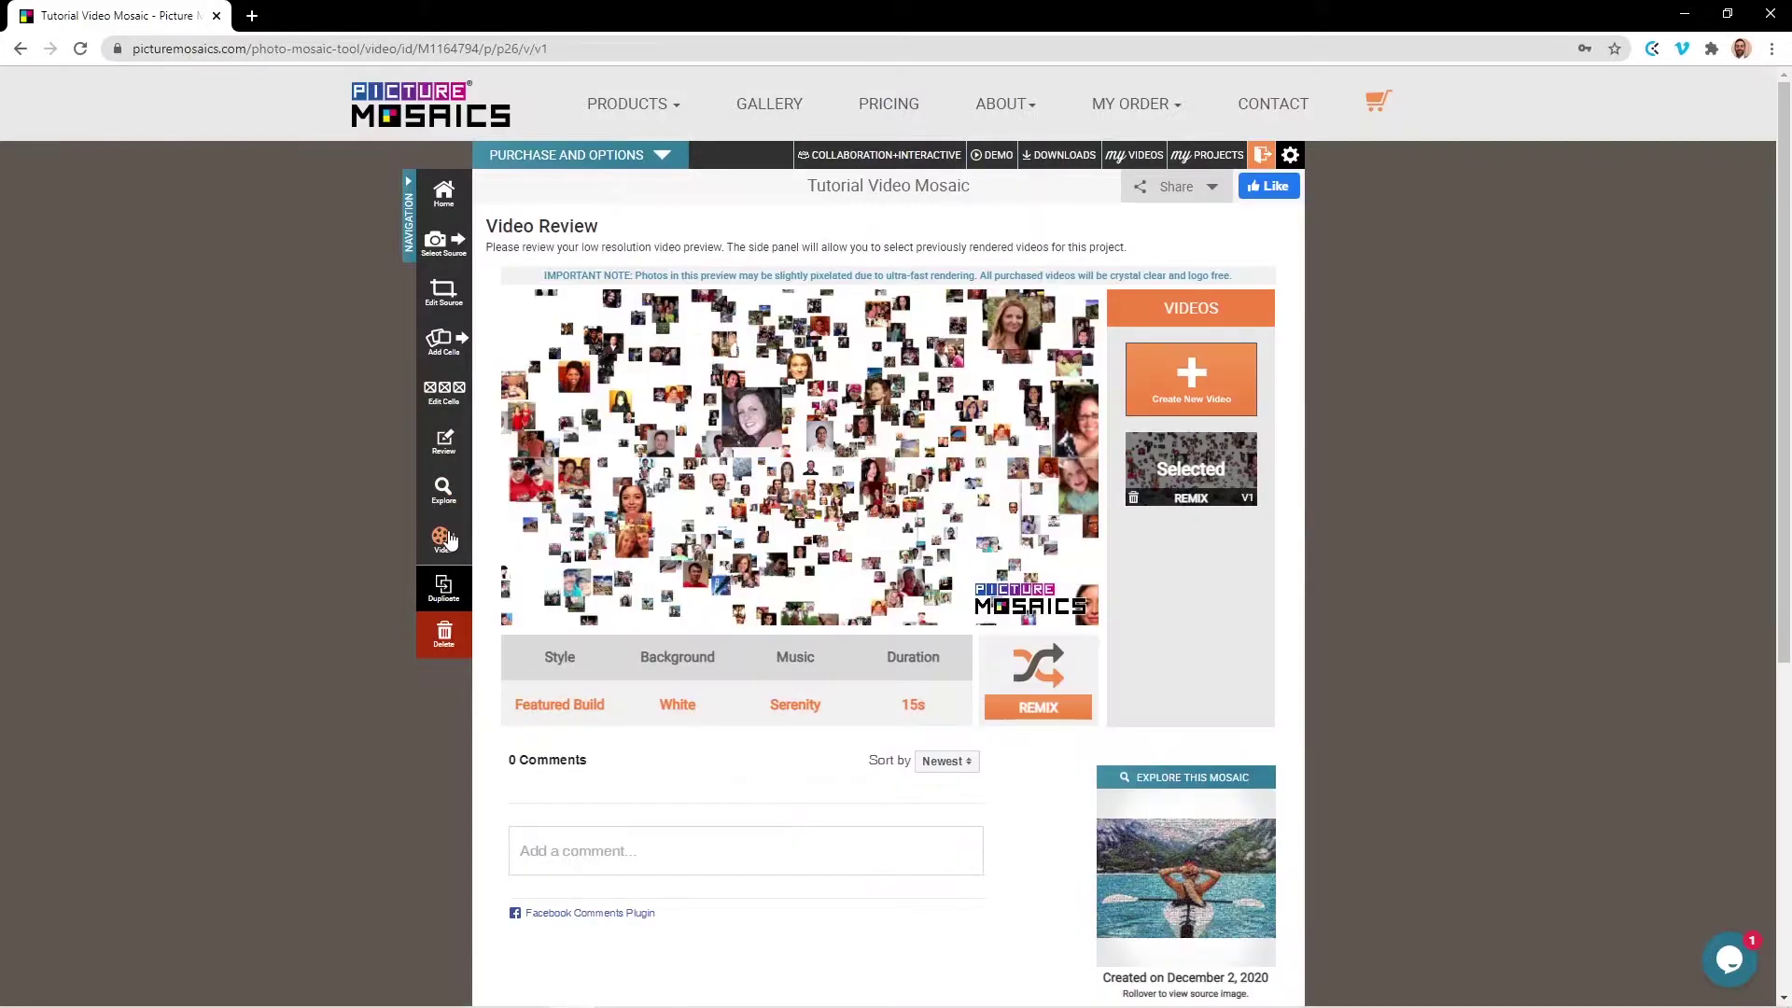
{"action": "left_click", "coordinate": [663, 157]}
{"action": "left_click", "coordinate": [1074, 161]}
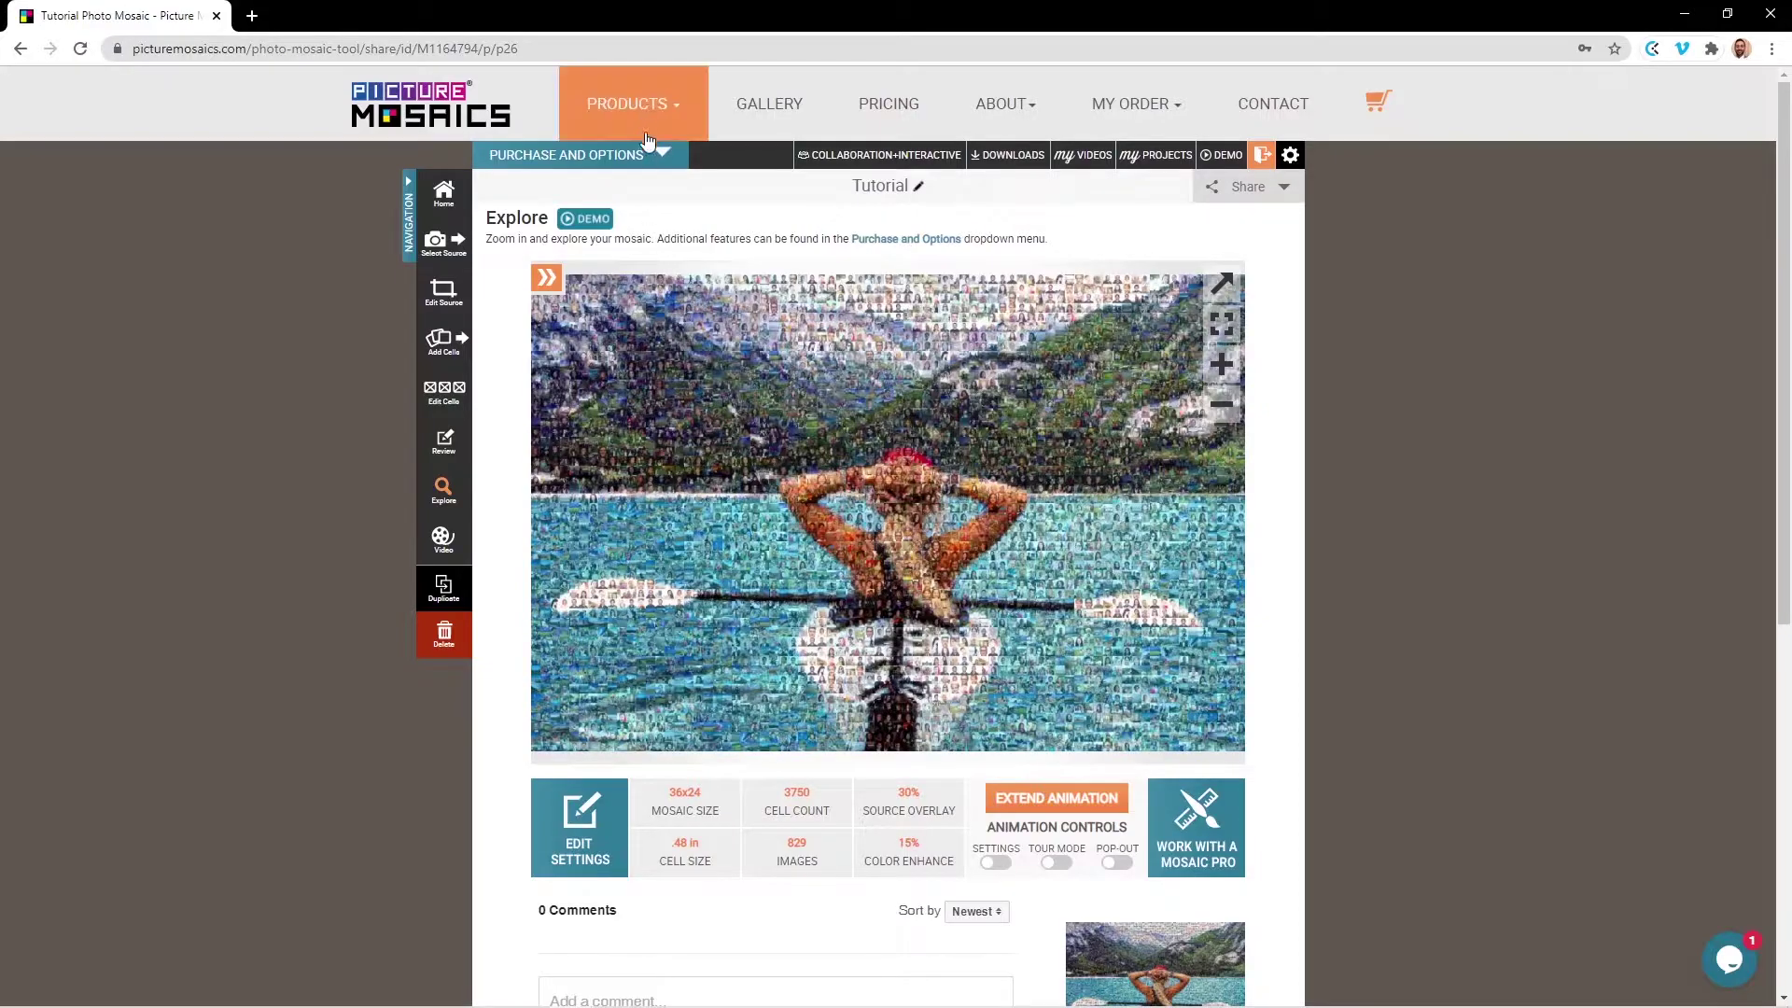
Reveal the mosaic's Free Share link from Purchase and Options and copy it to the clipboard.
{"action": "left_click", "coordinate": [654, 160]}
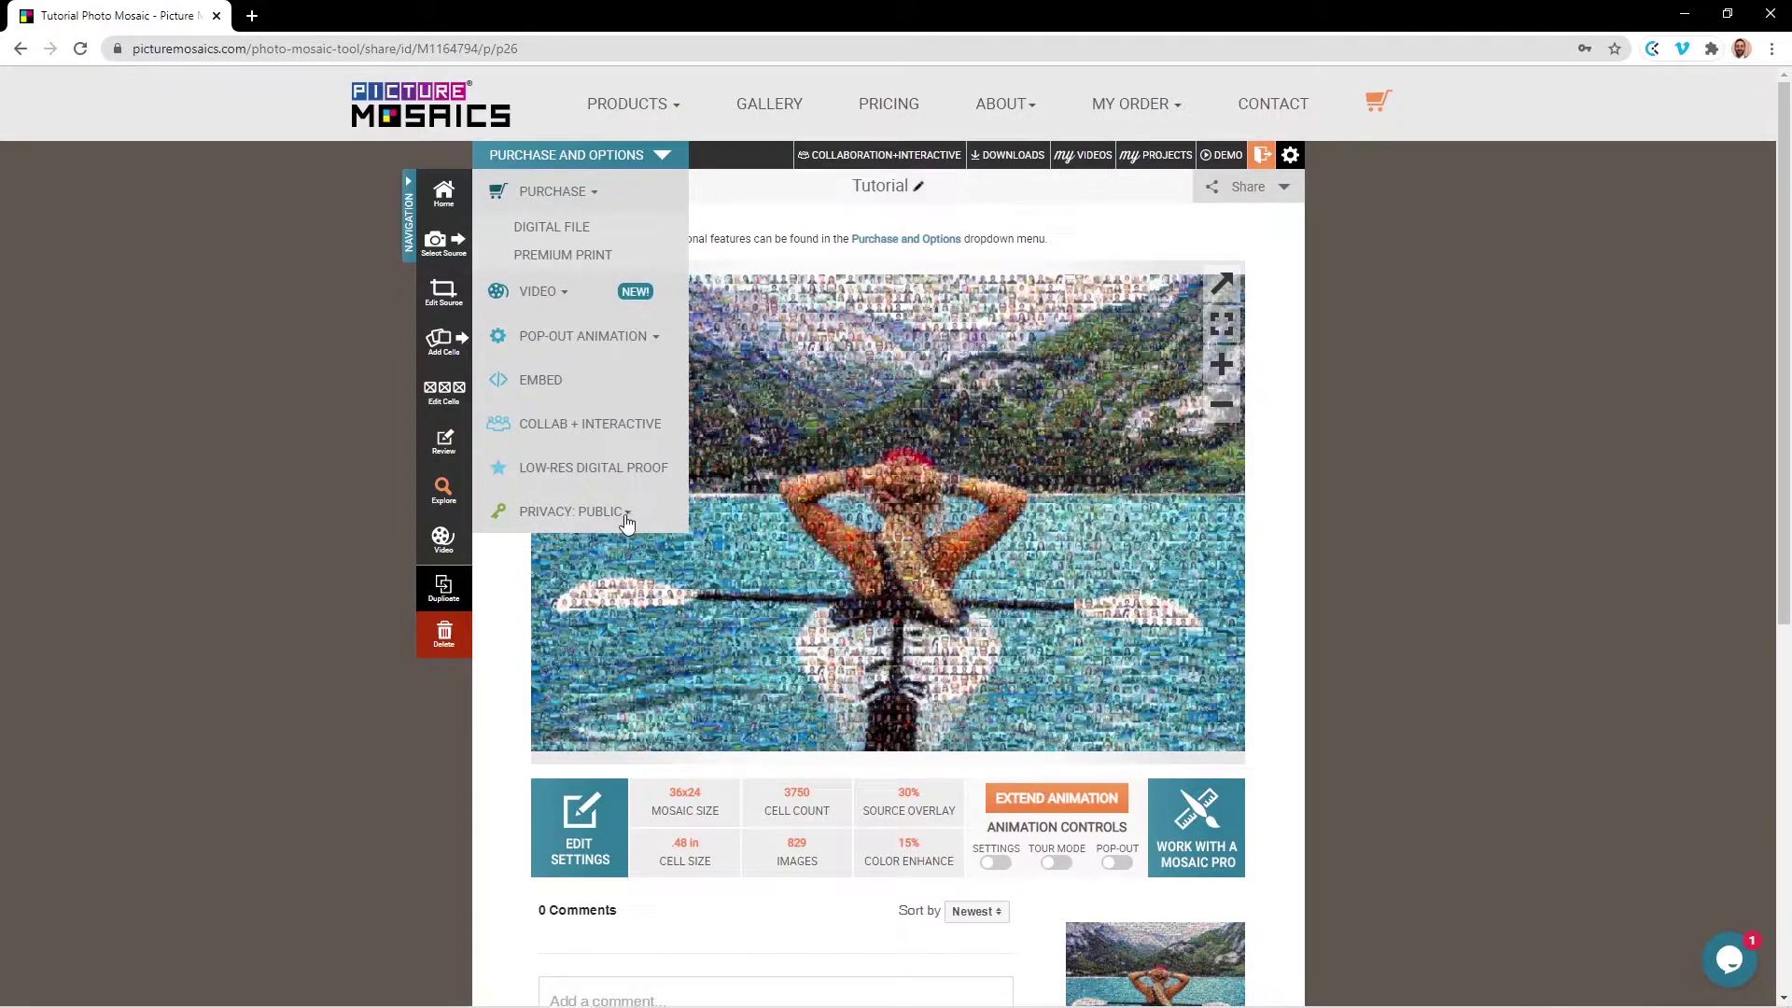
{"action": "left_click", "coordinate": [542, 379]}
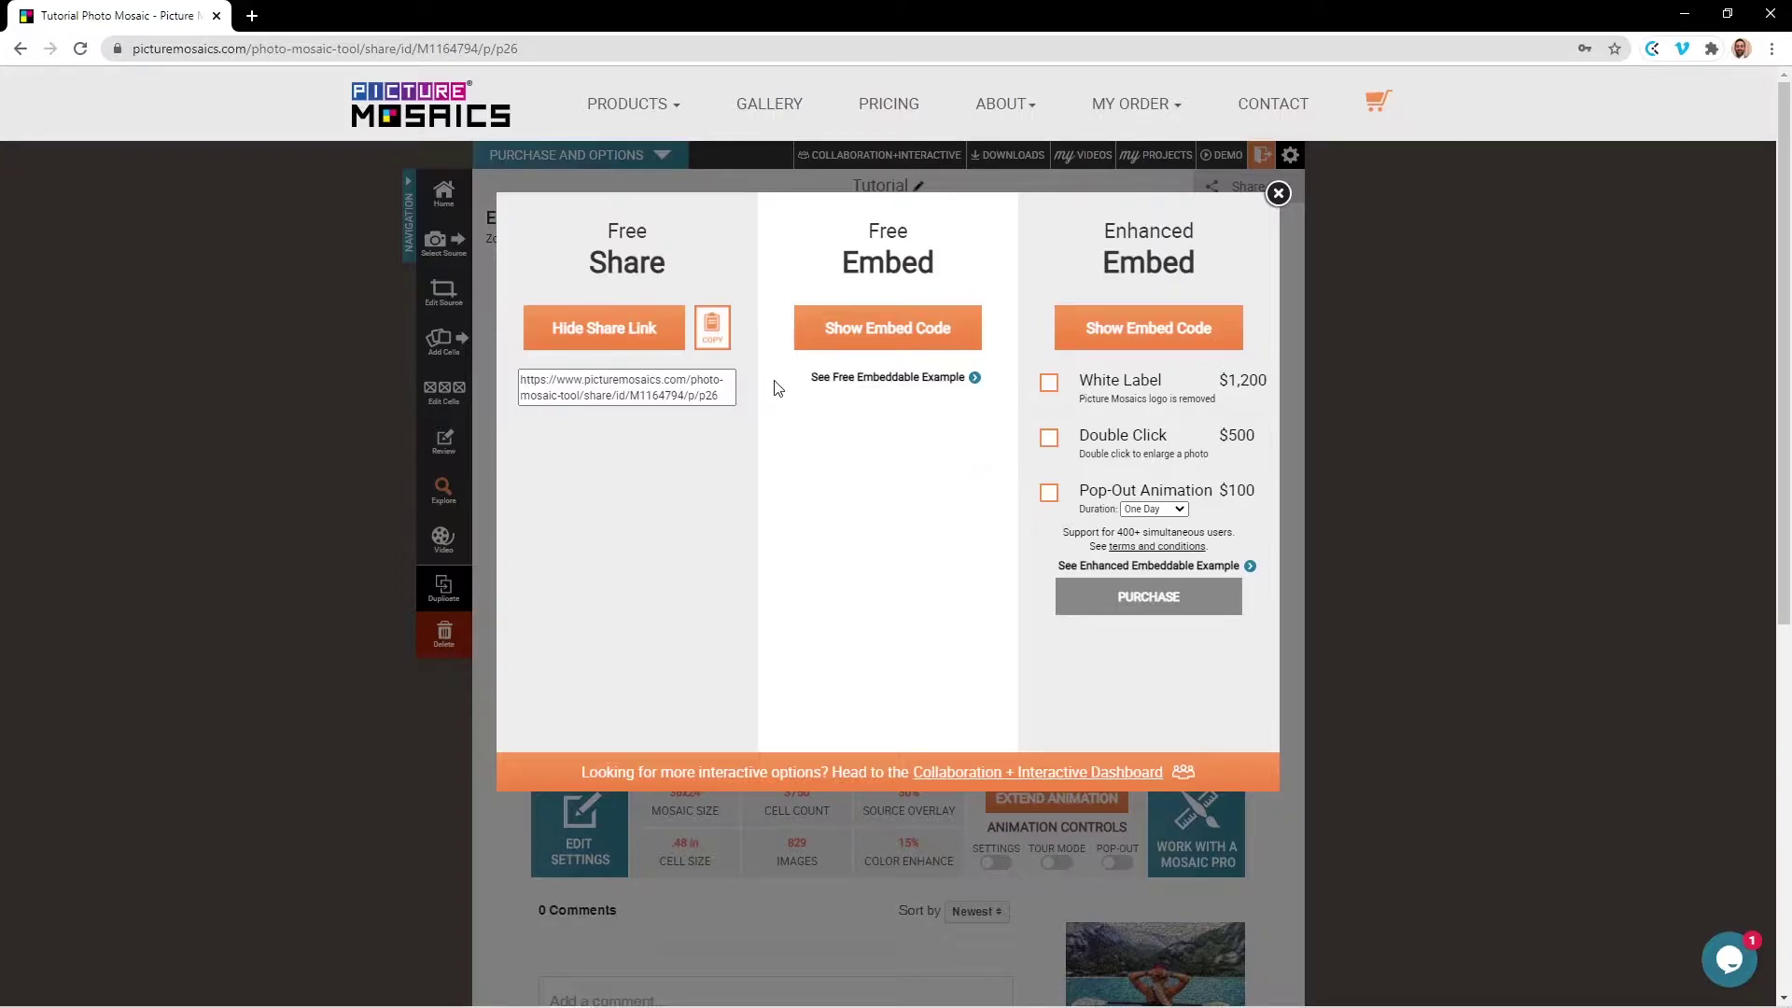
{"action": "left_click", "coordinate": [717, 335]}
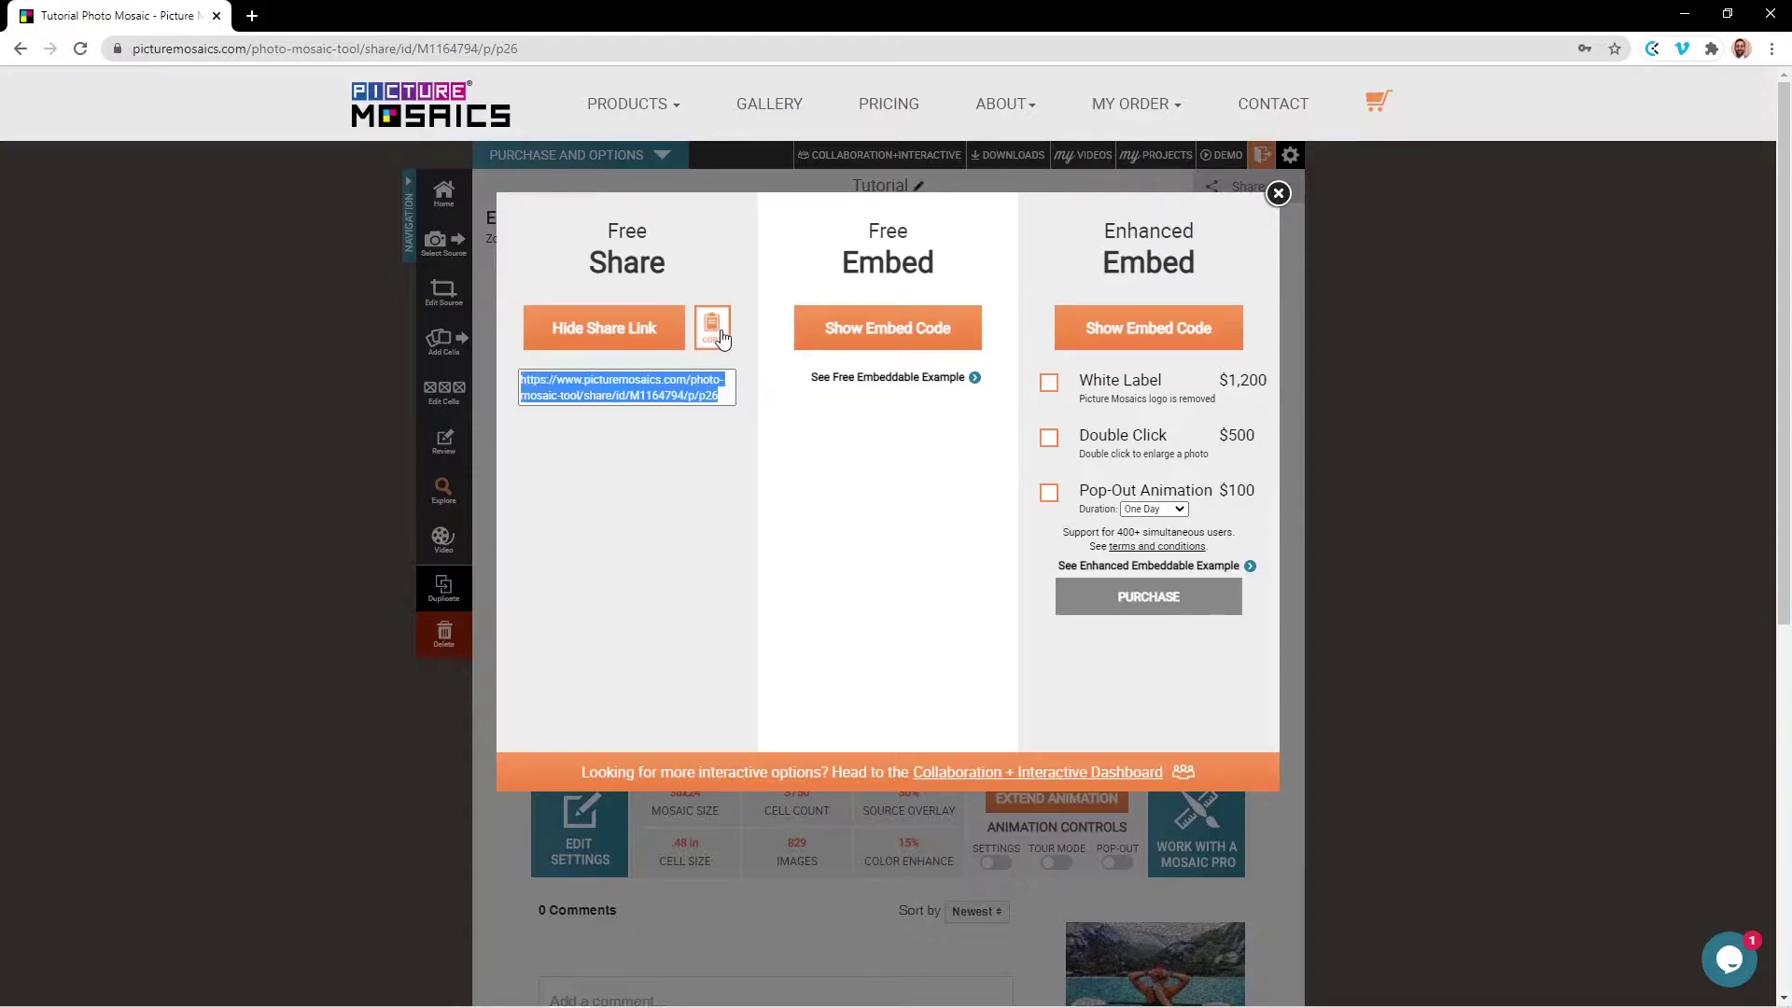
{"action": "left_click", "coordinate": [251, 16]}
{"action": "key", "text": "ctrl+shift+n"}
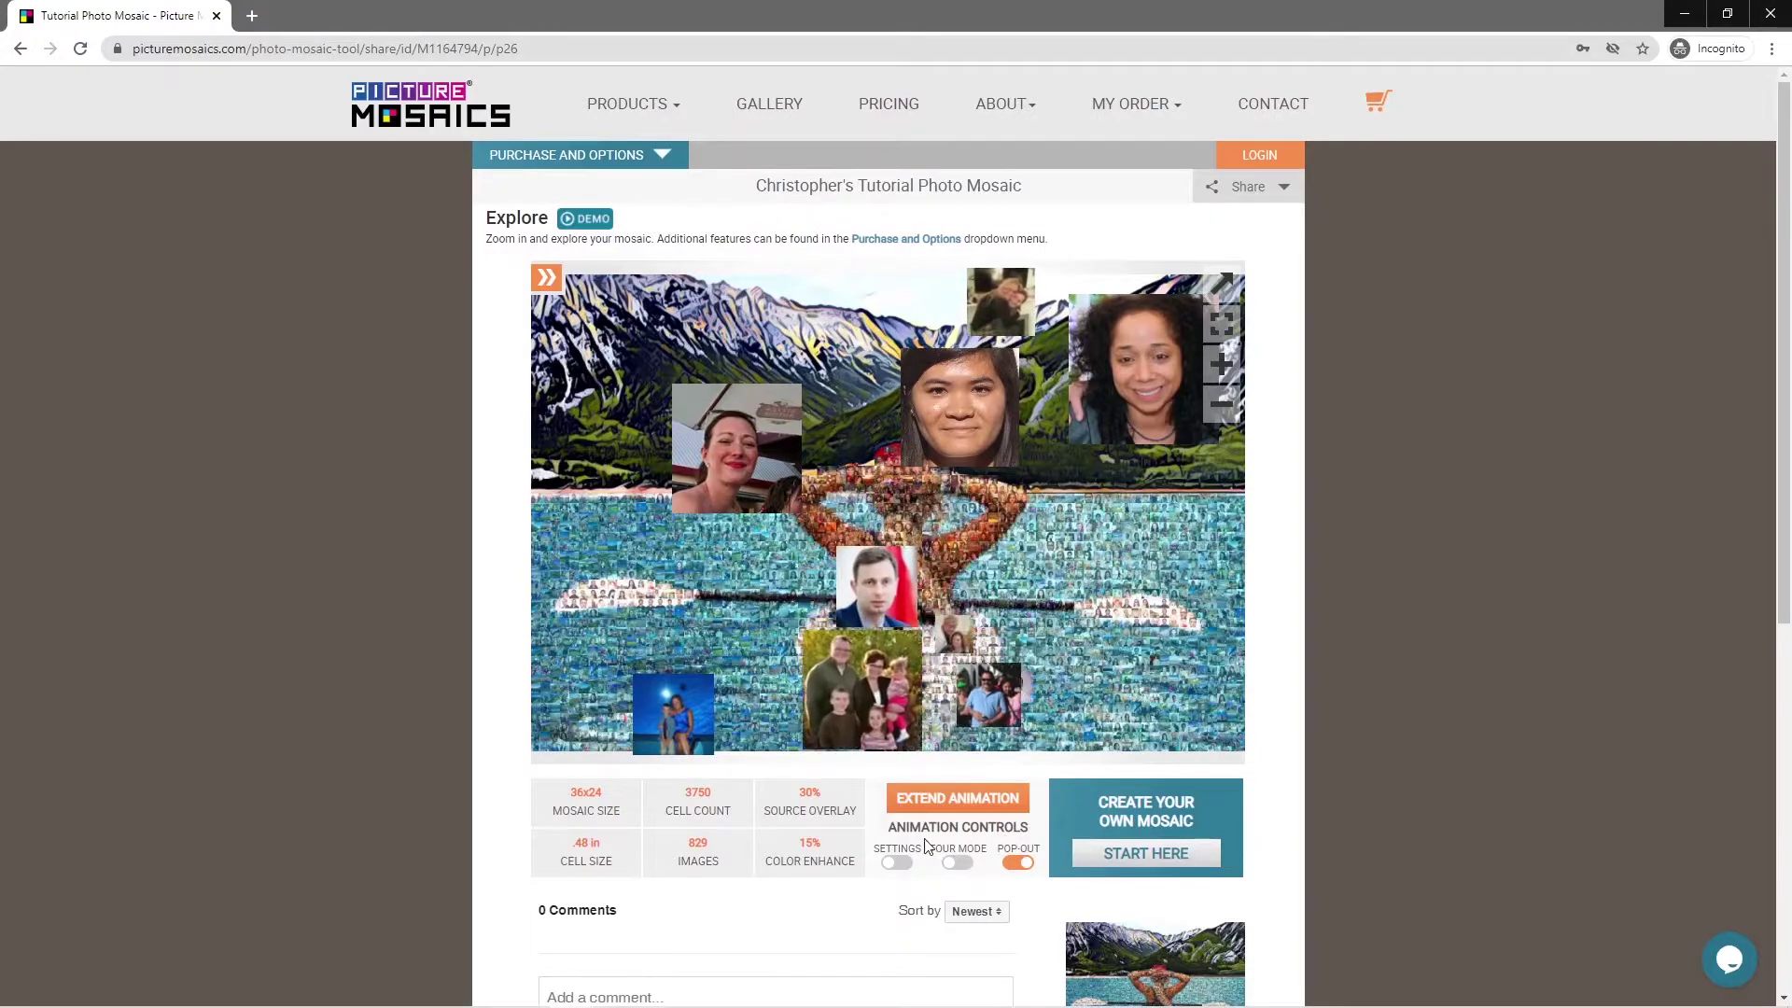
{"action": "left_click", "coordinate": [664, 155]}
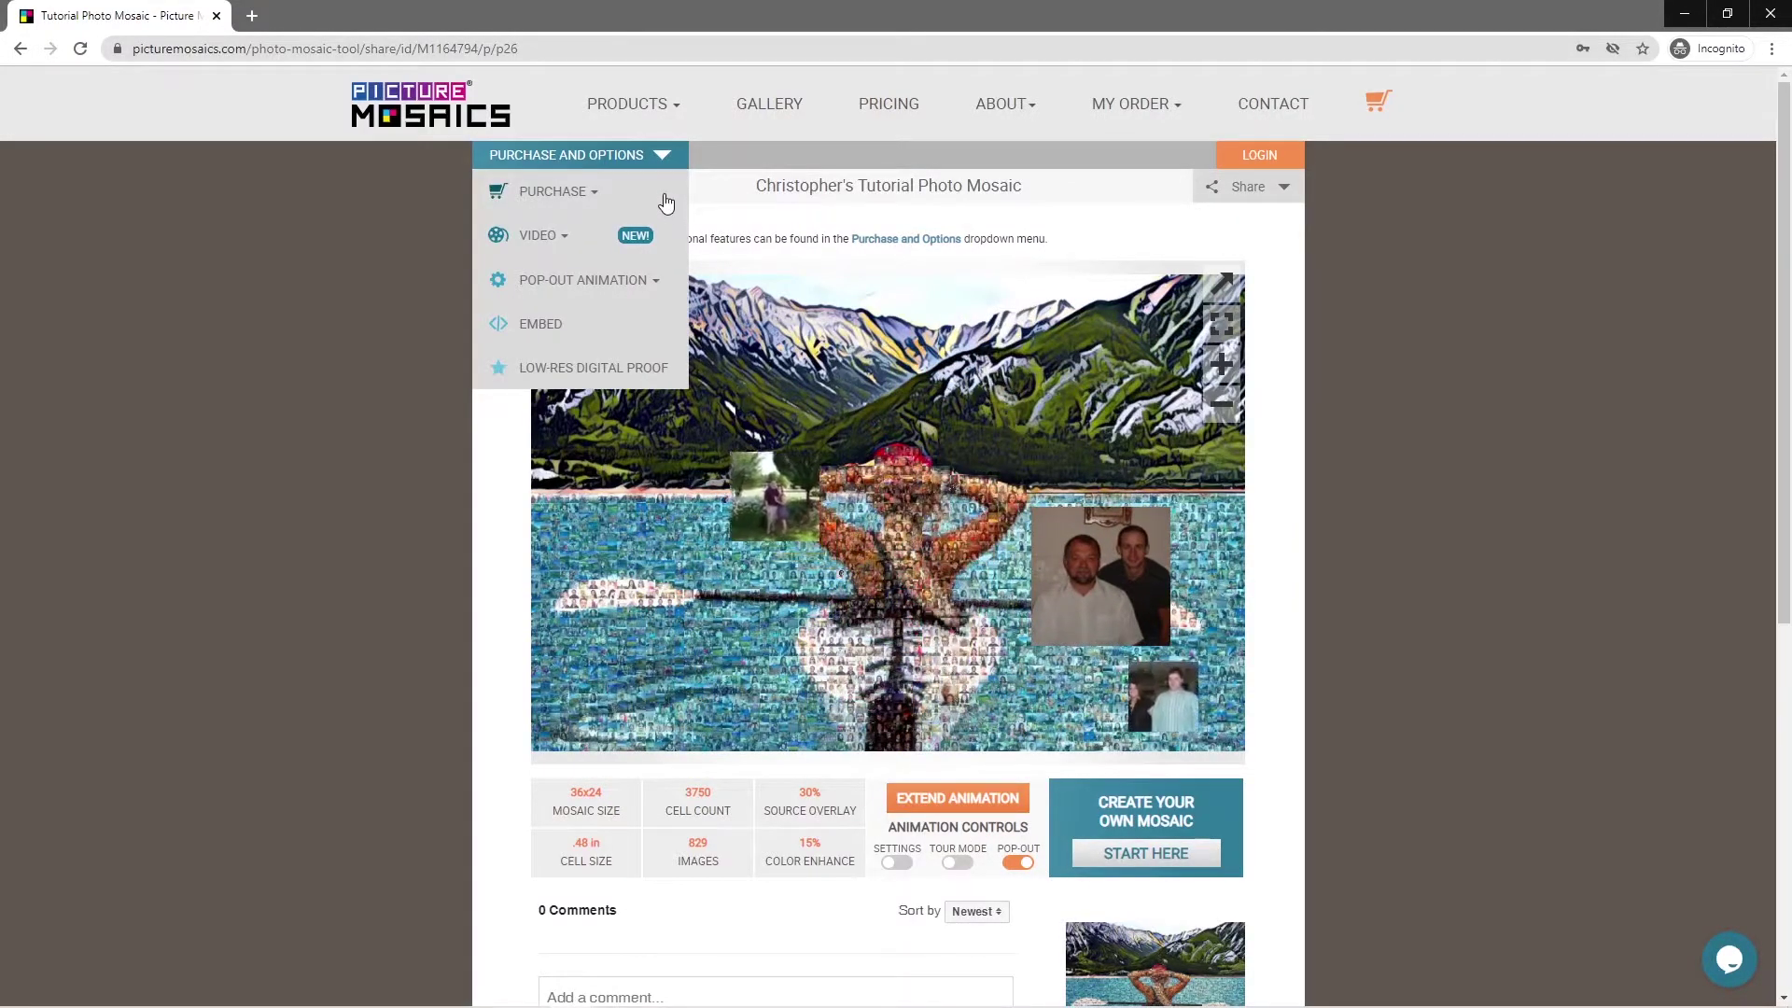
{"action": "left_click", "coordinate": [662, 156]}
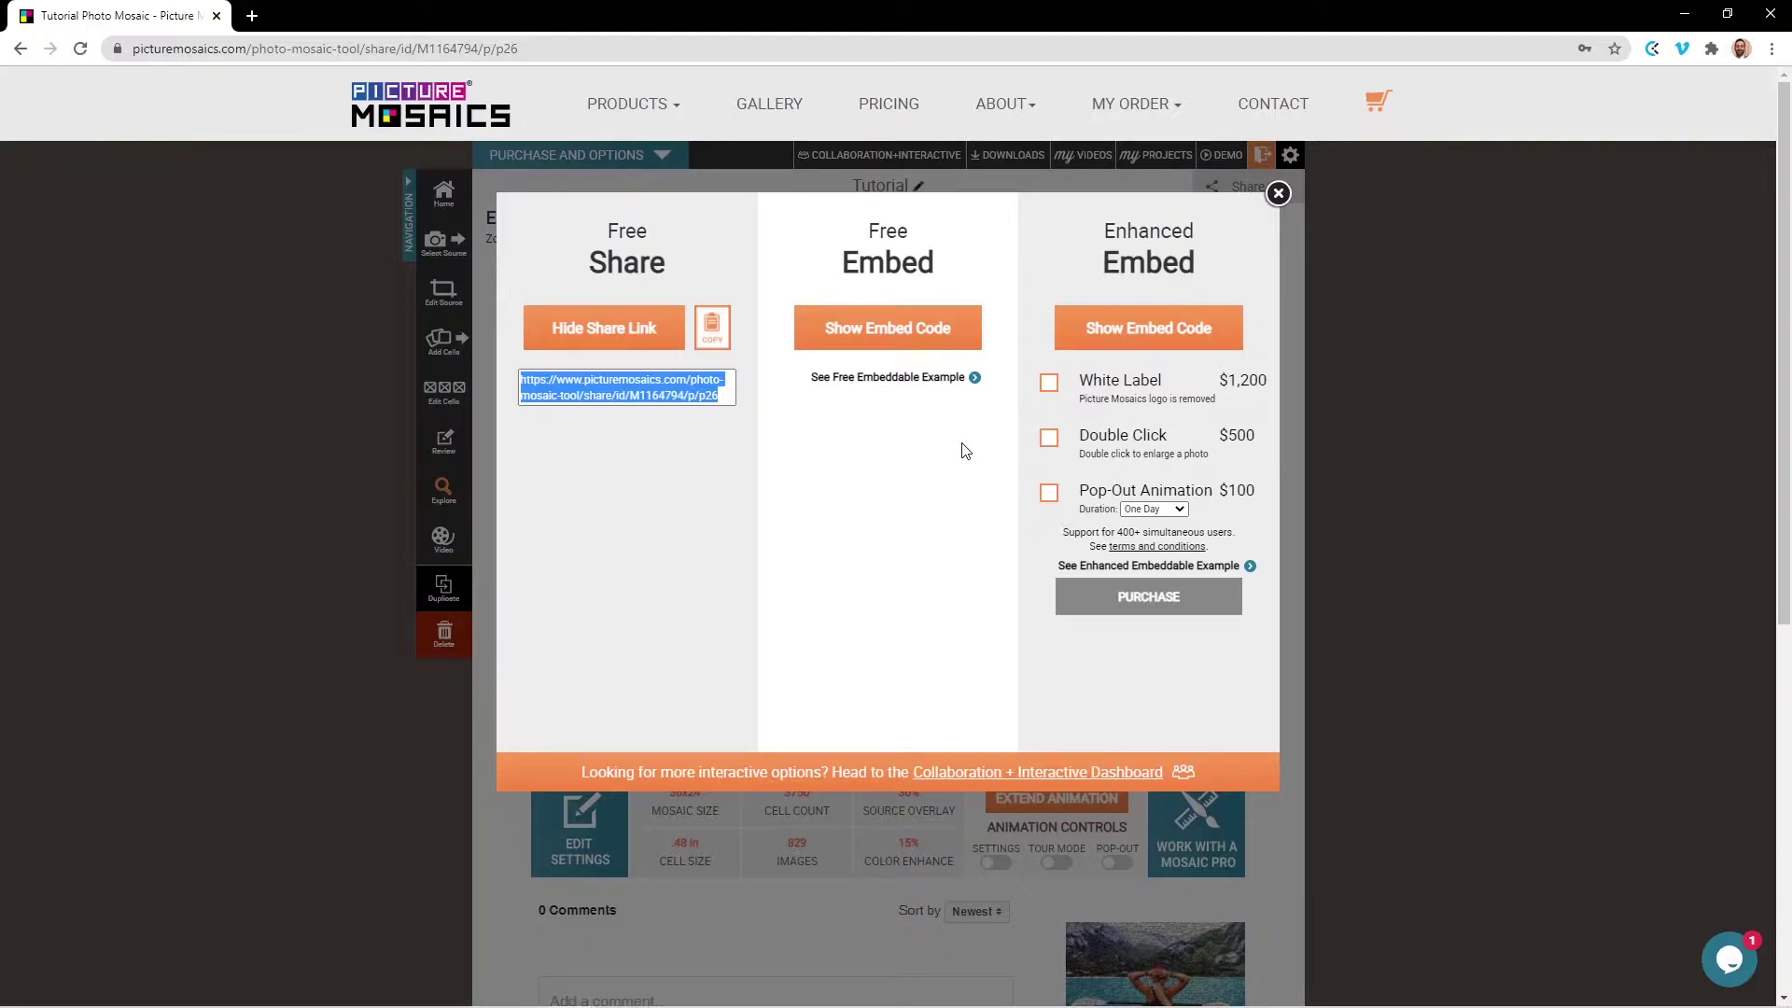
Show the Free Embed code and open the free embeddable example in a new tab.
{"action": "left_click", "coordinate": [941, 338]}
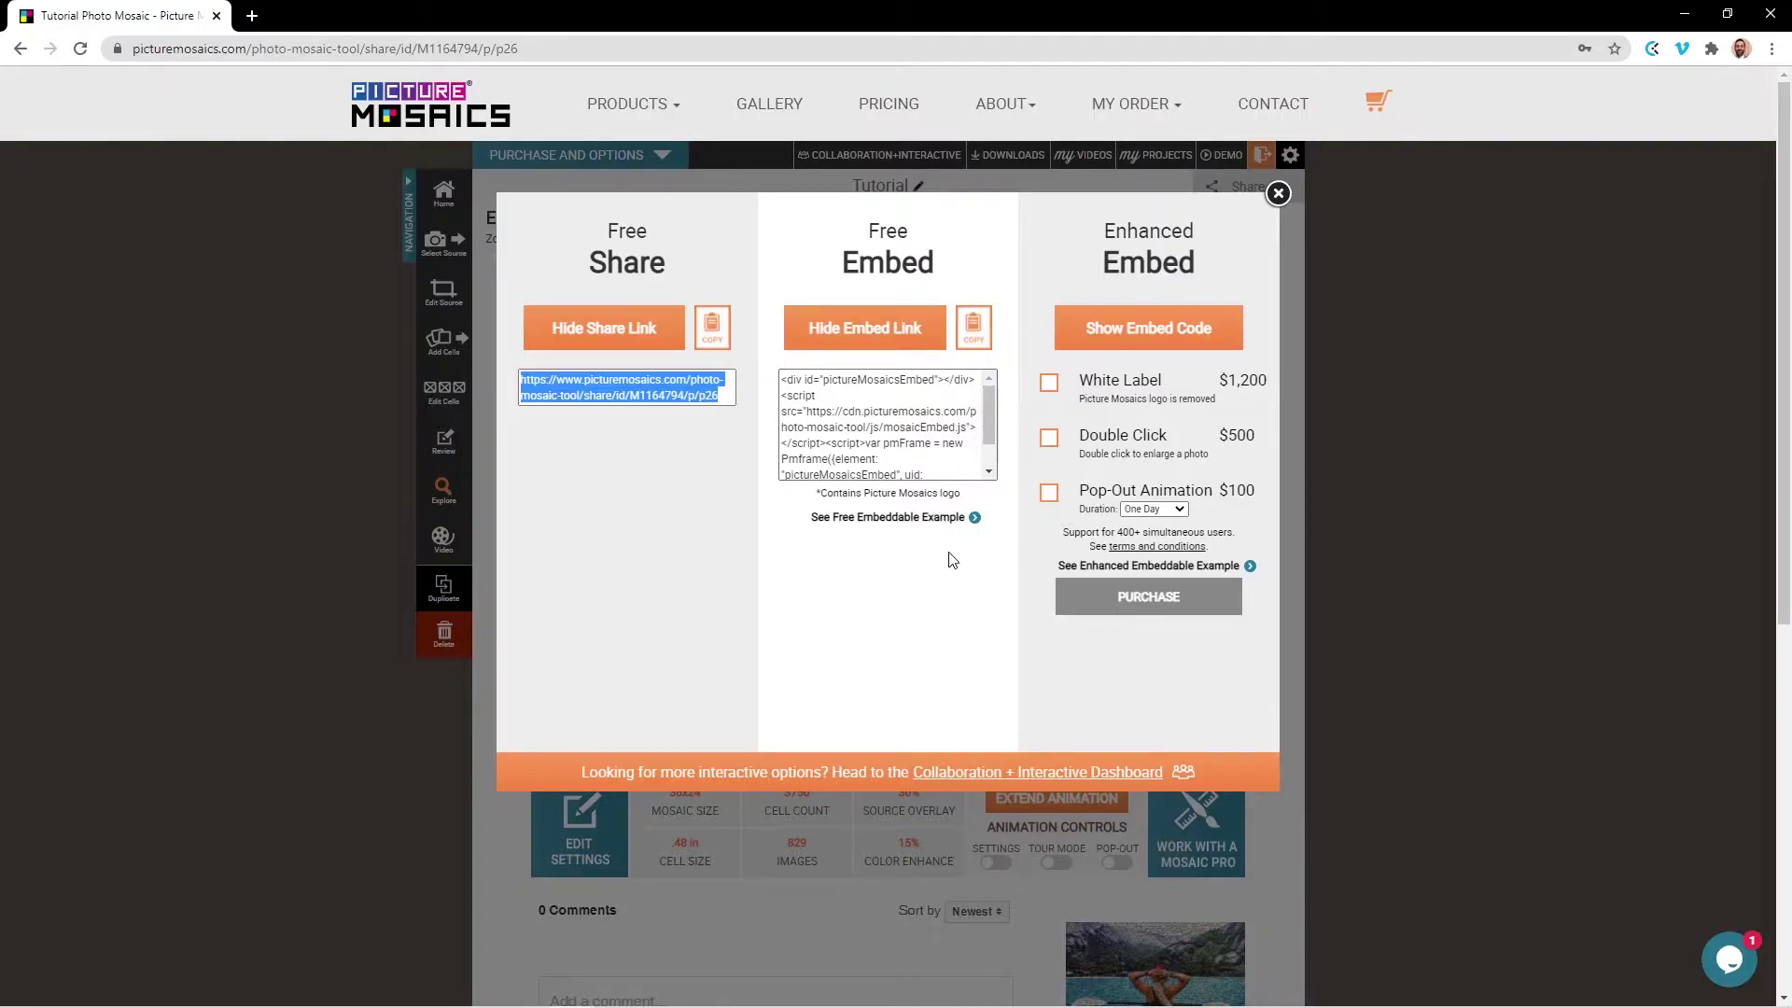
{"action": "left_click", "coordinate": [945, 521]}
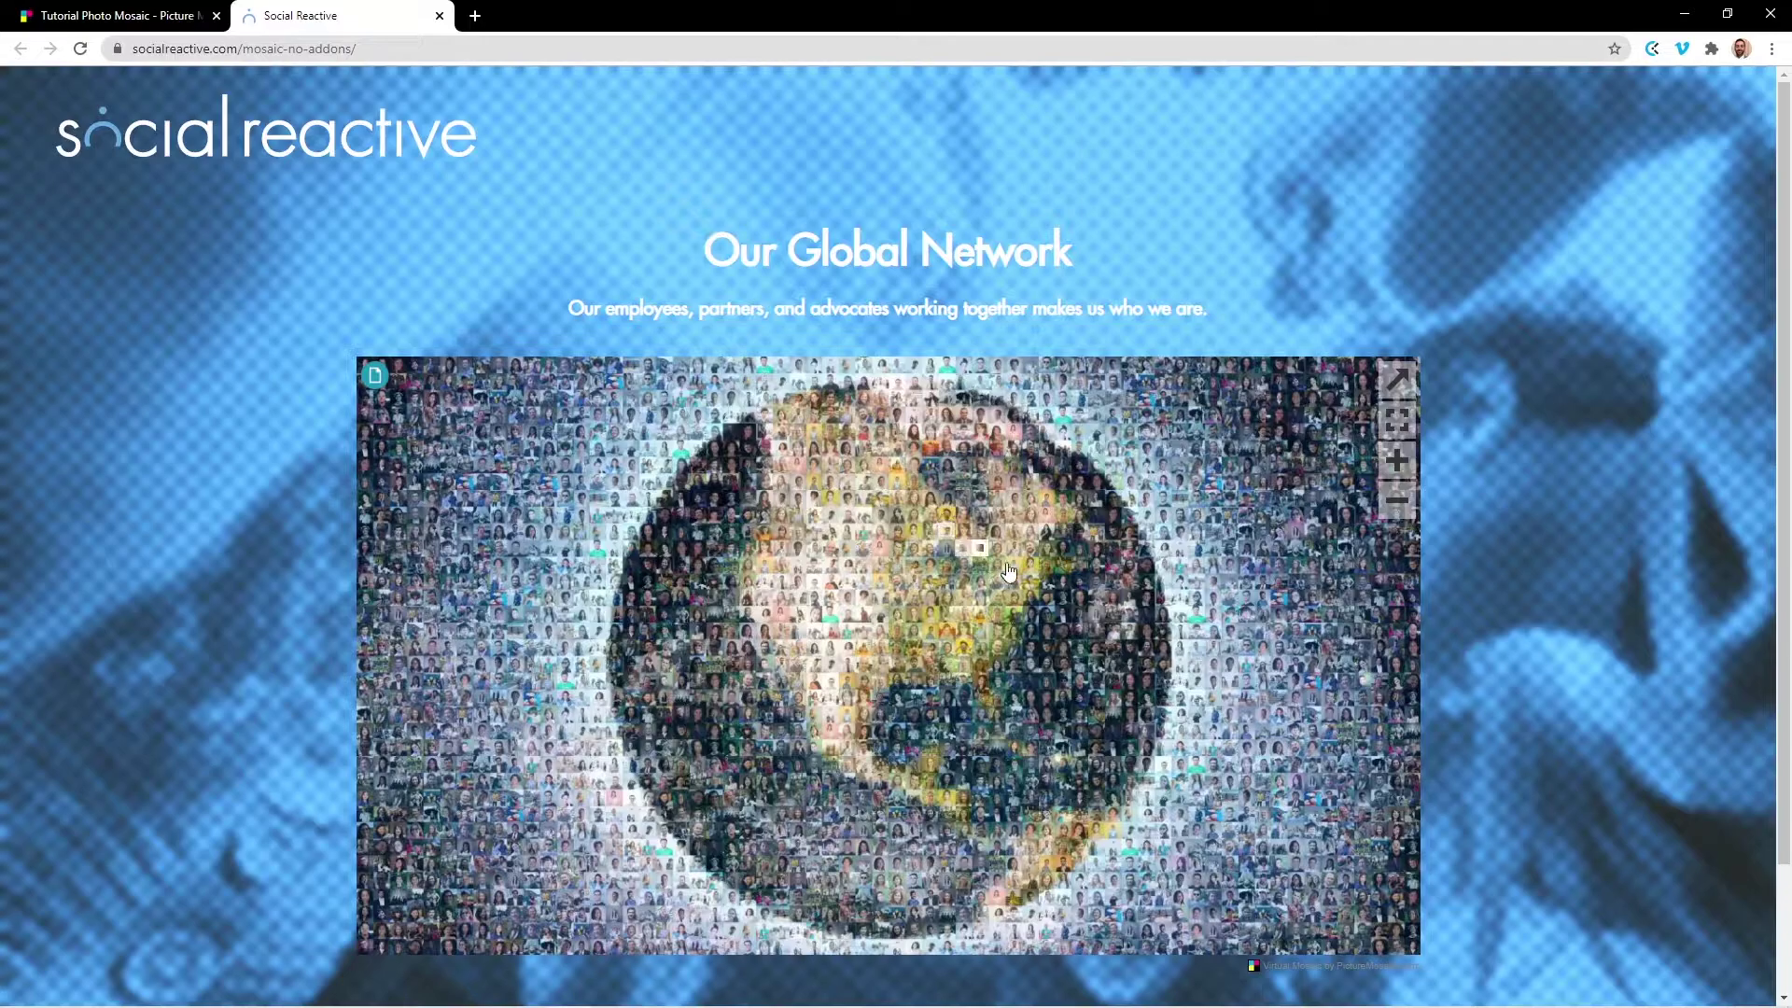
Zoom the example mosaic in and out, view its Virtual Mosaic share page, then close it.
{"action": "scroll", "coordinate": [1012, 571], "scroll_direction": "up", "scroll_amount": 5}
{"action": "scroll", "coordinate": [1024, 581], "scroll_direction": "up", "scroll_amount": 2}
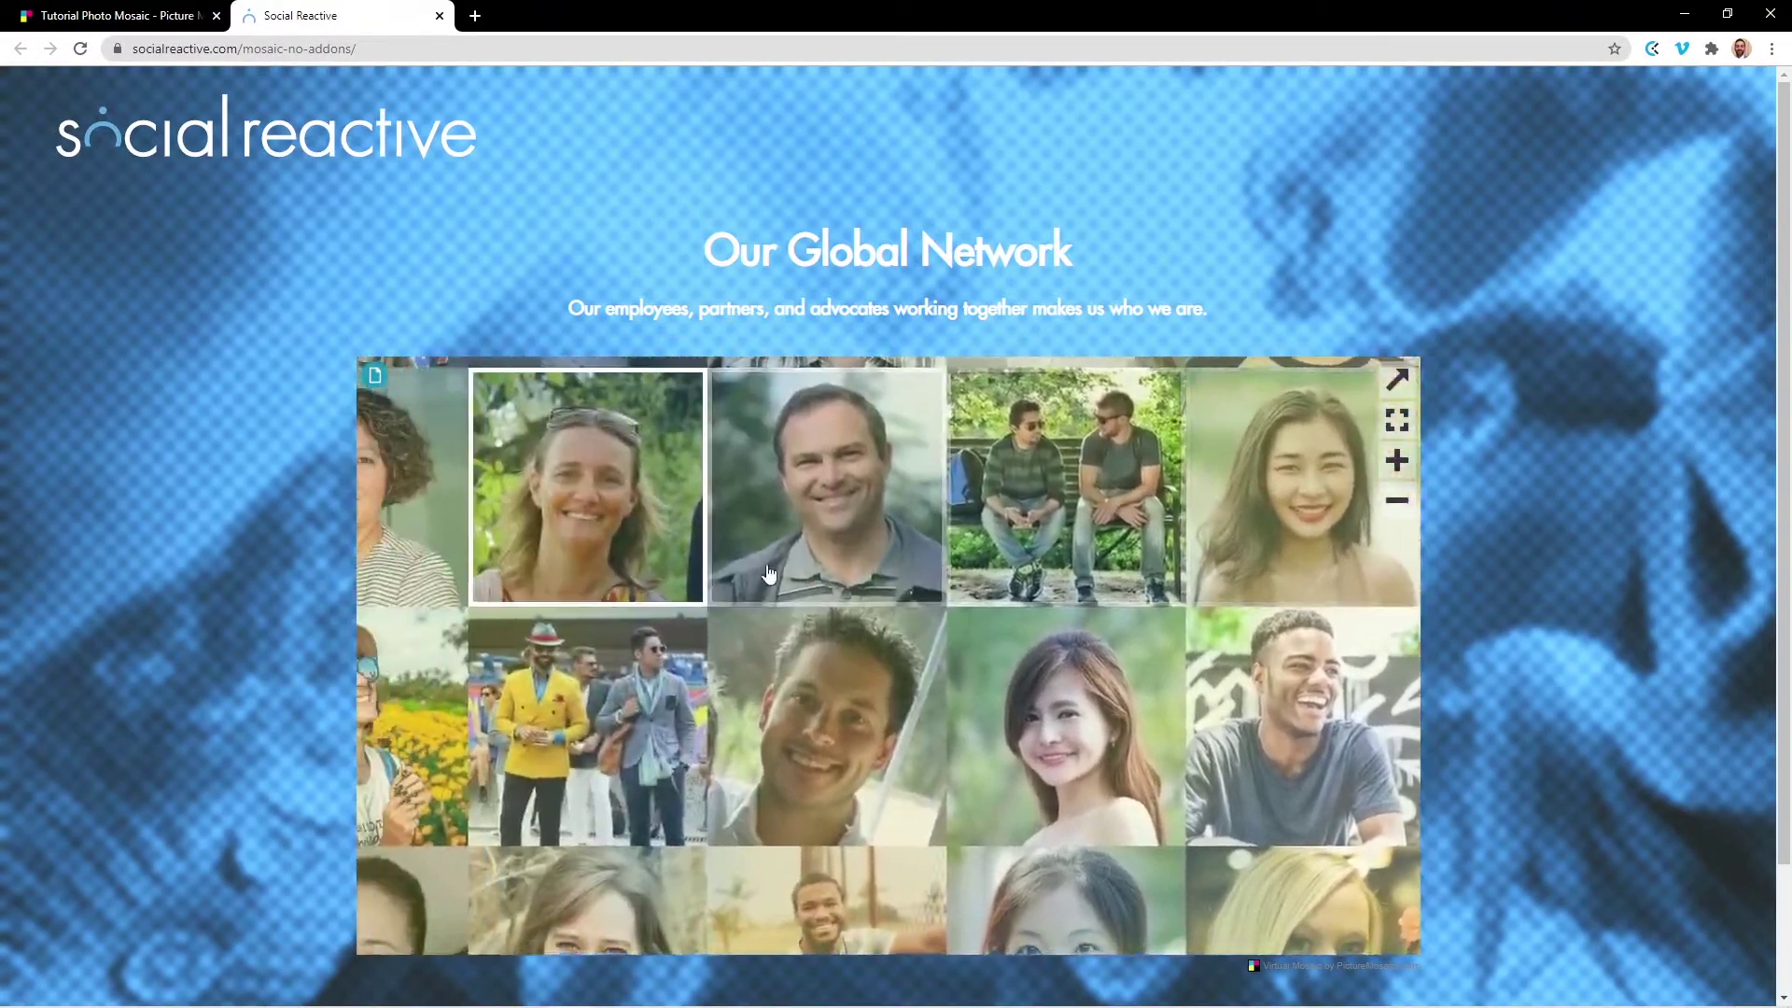
{"action": "scroll", "coordinate": [869, 566], "scroll_direction": "down", "scroll_amount": 7}
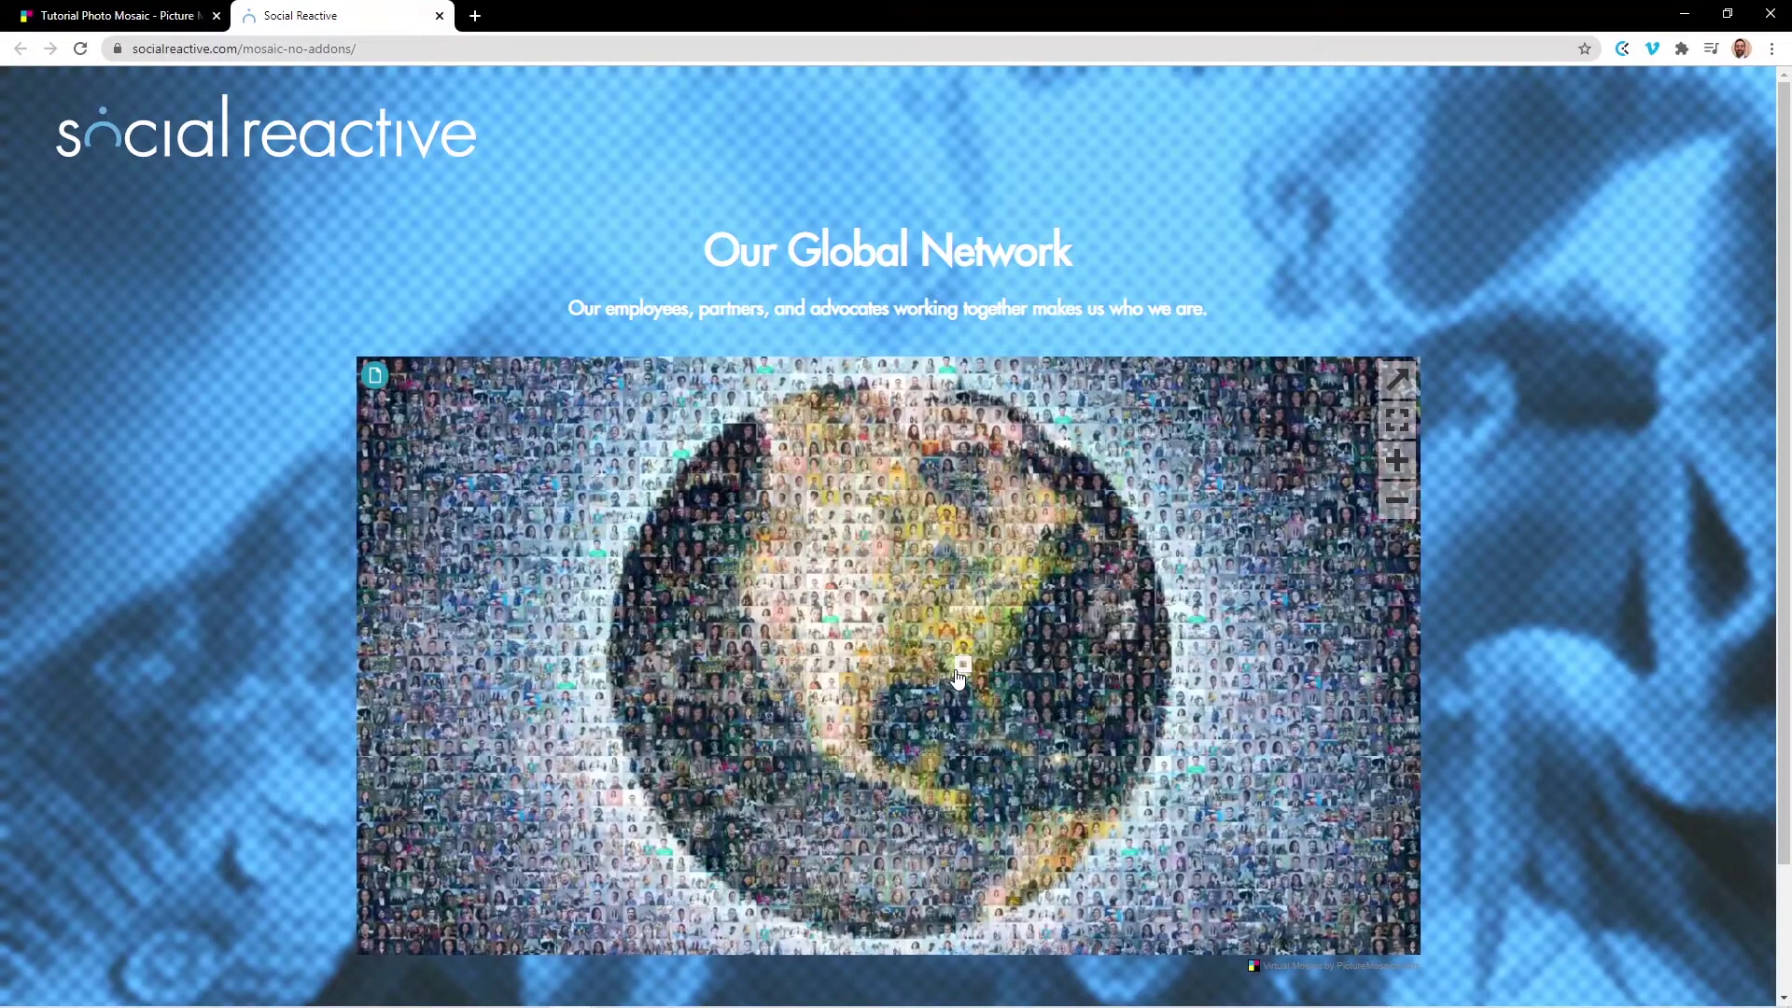
{"action": "left_click", "coordinate": [1409, 972]}
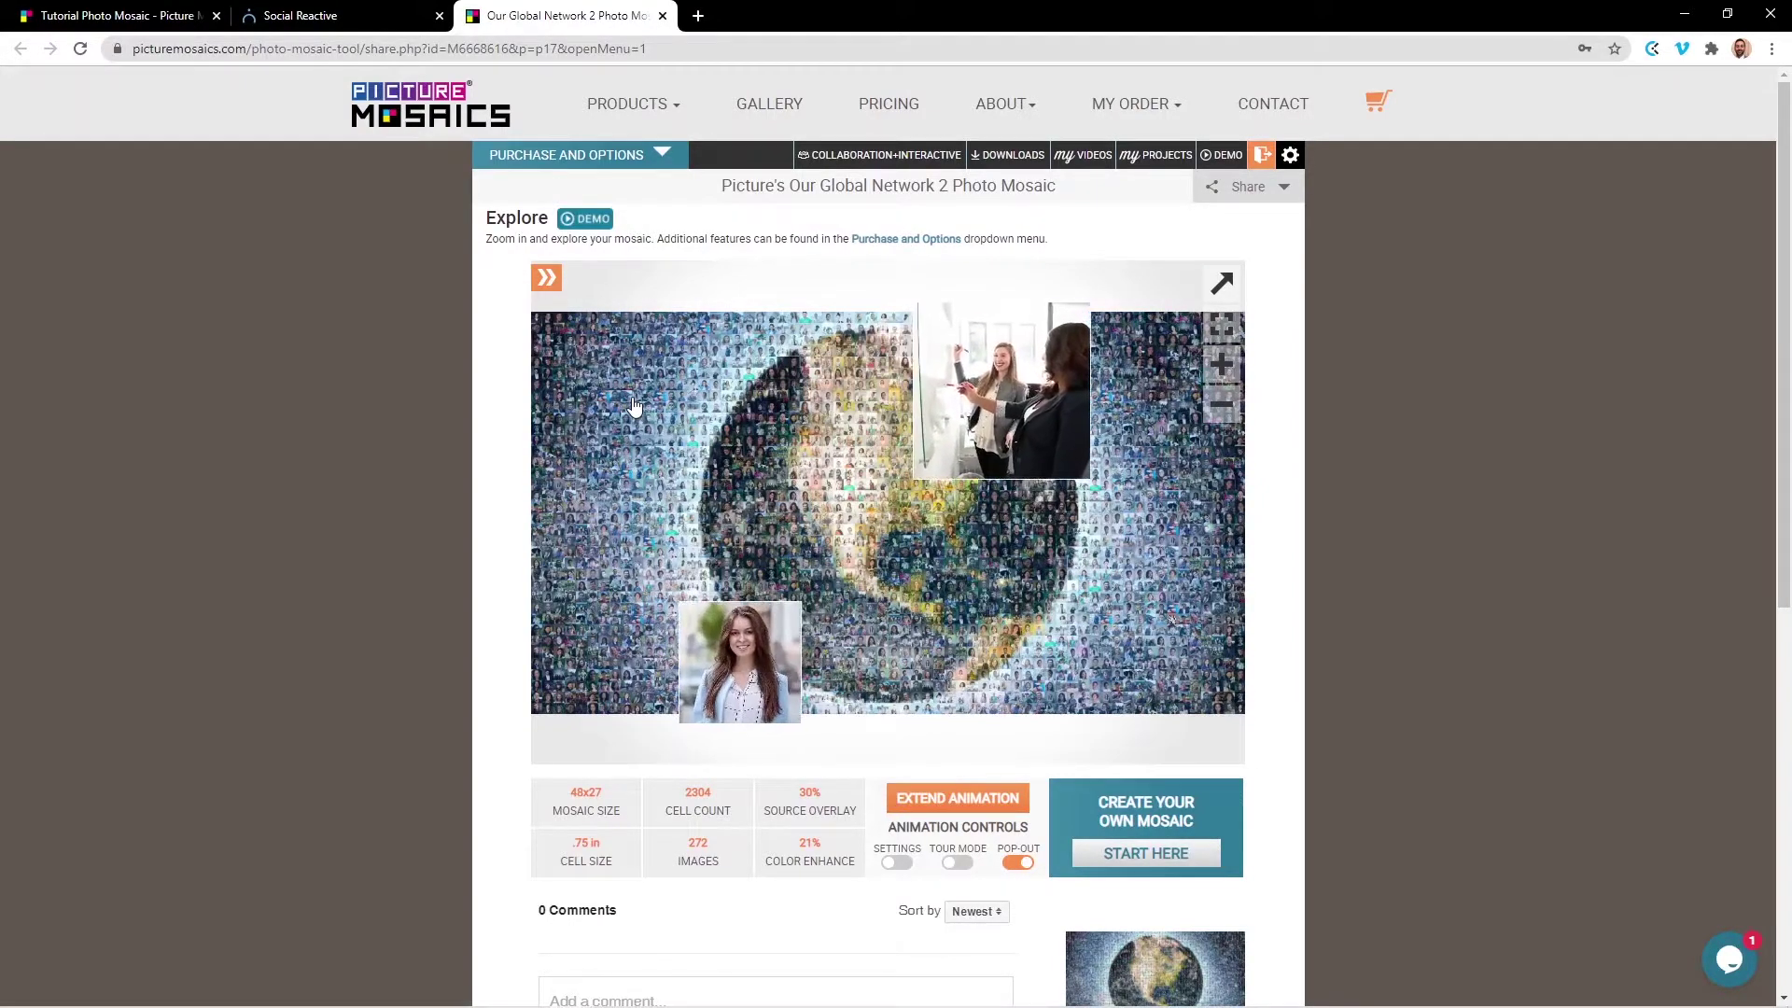
{"action": "middle_click", "coordinate": [519, 10]}
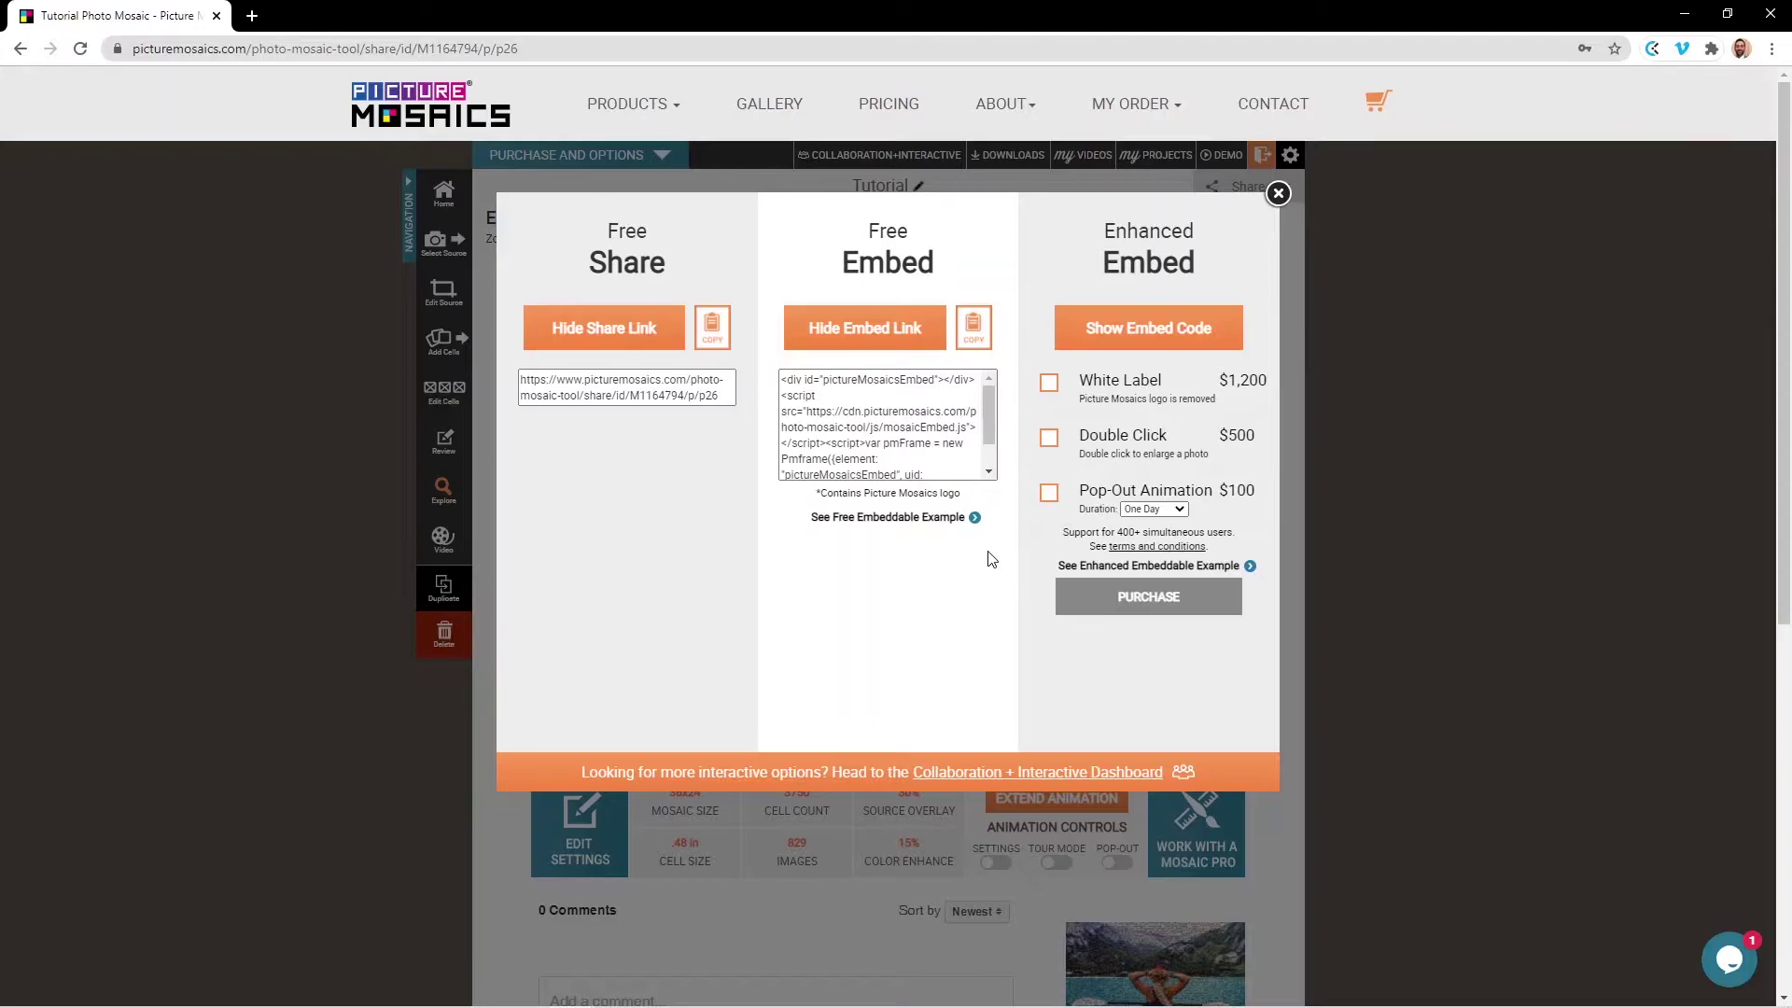
Enable White Label, Double Click and Pop-Out Animation with One Day duration, then view the enhanced example.
{"action": "left_click", "coordinate": [1050, 384]}
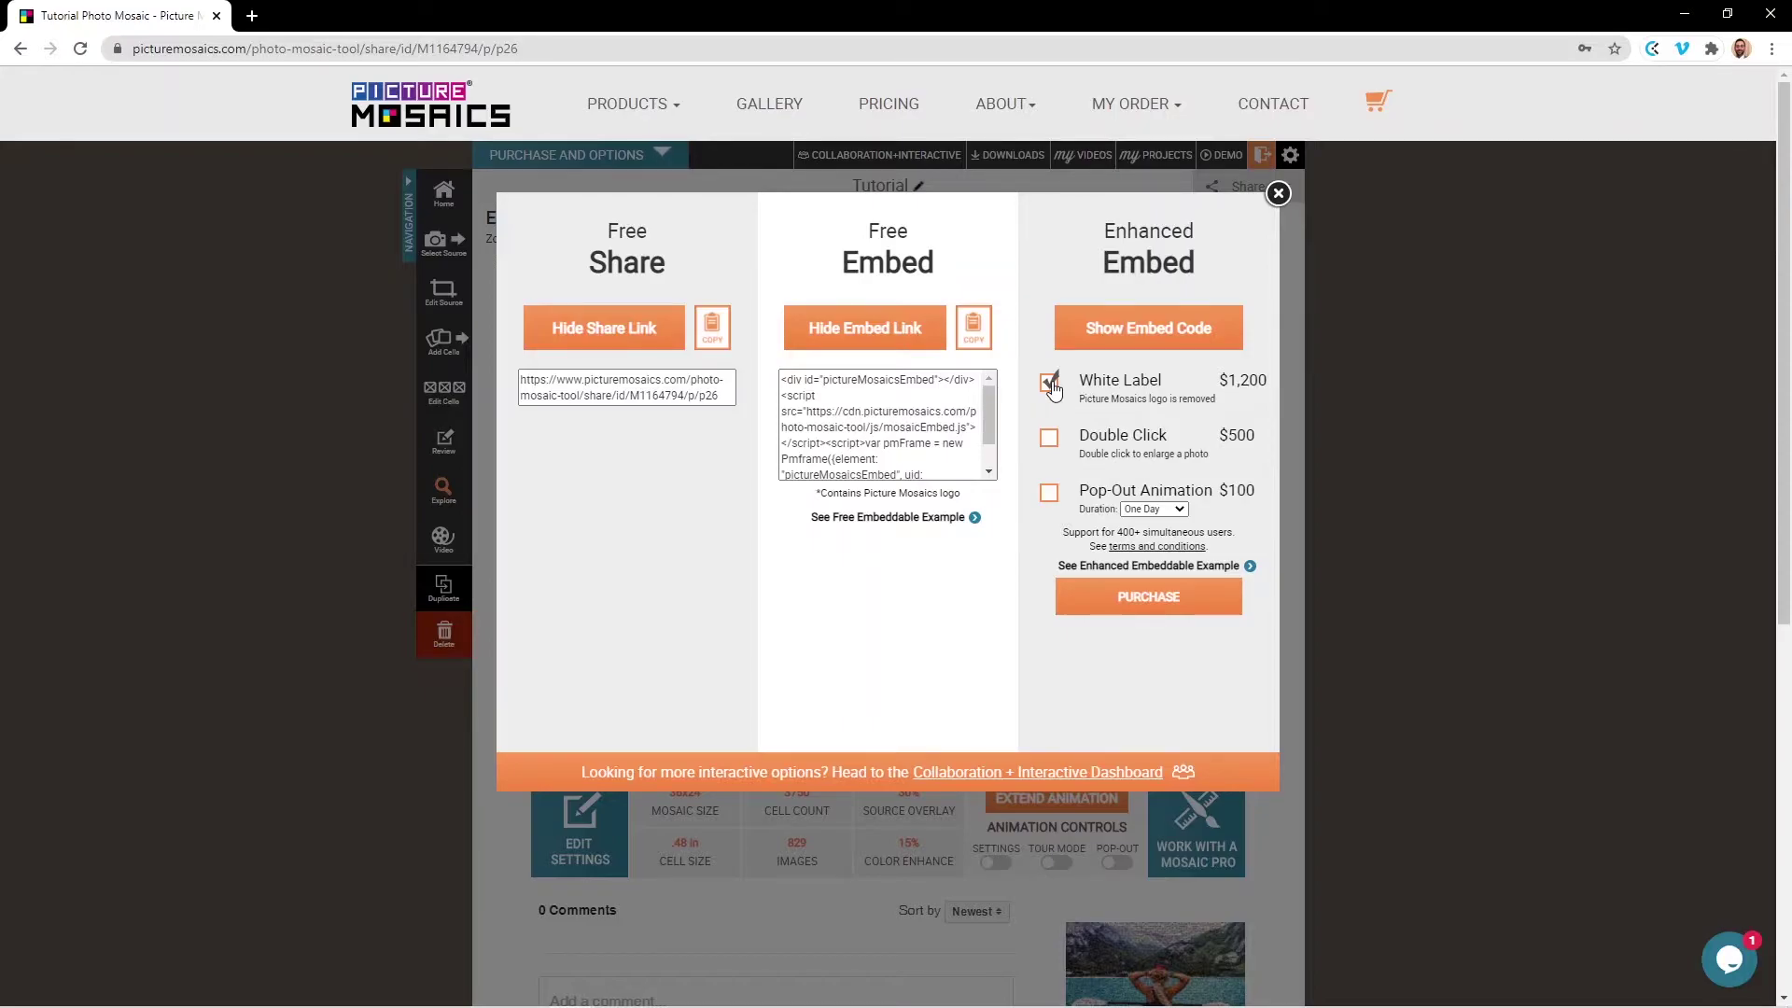
{"action": "left_click", "coordinate": [1050, 440]}
{"action": "left_click", "coordinate": [1050, 495]}
{"action": "left_click", "coordinate": [1180, 510]}
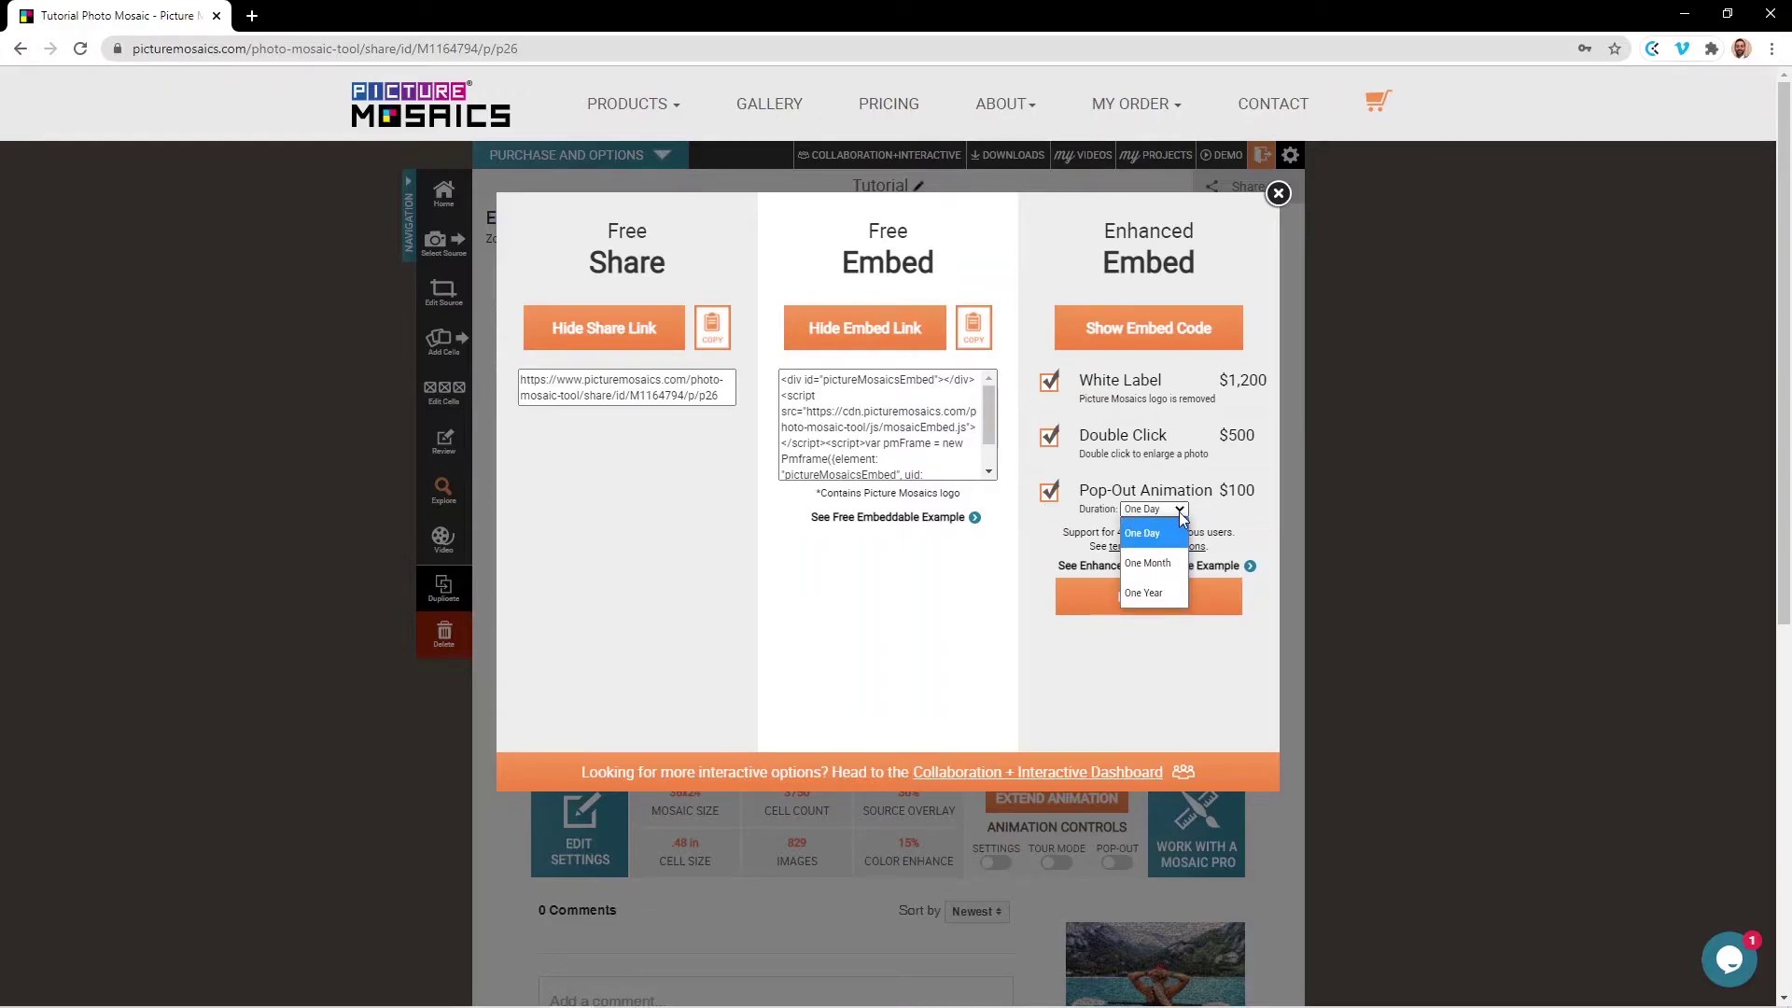
{"action": "left_click", "coordinate": [1180, 509]}
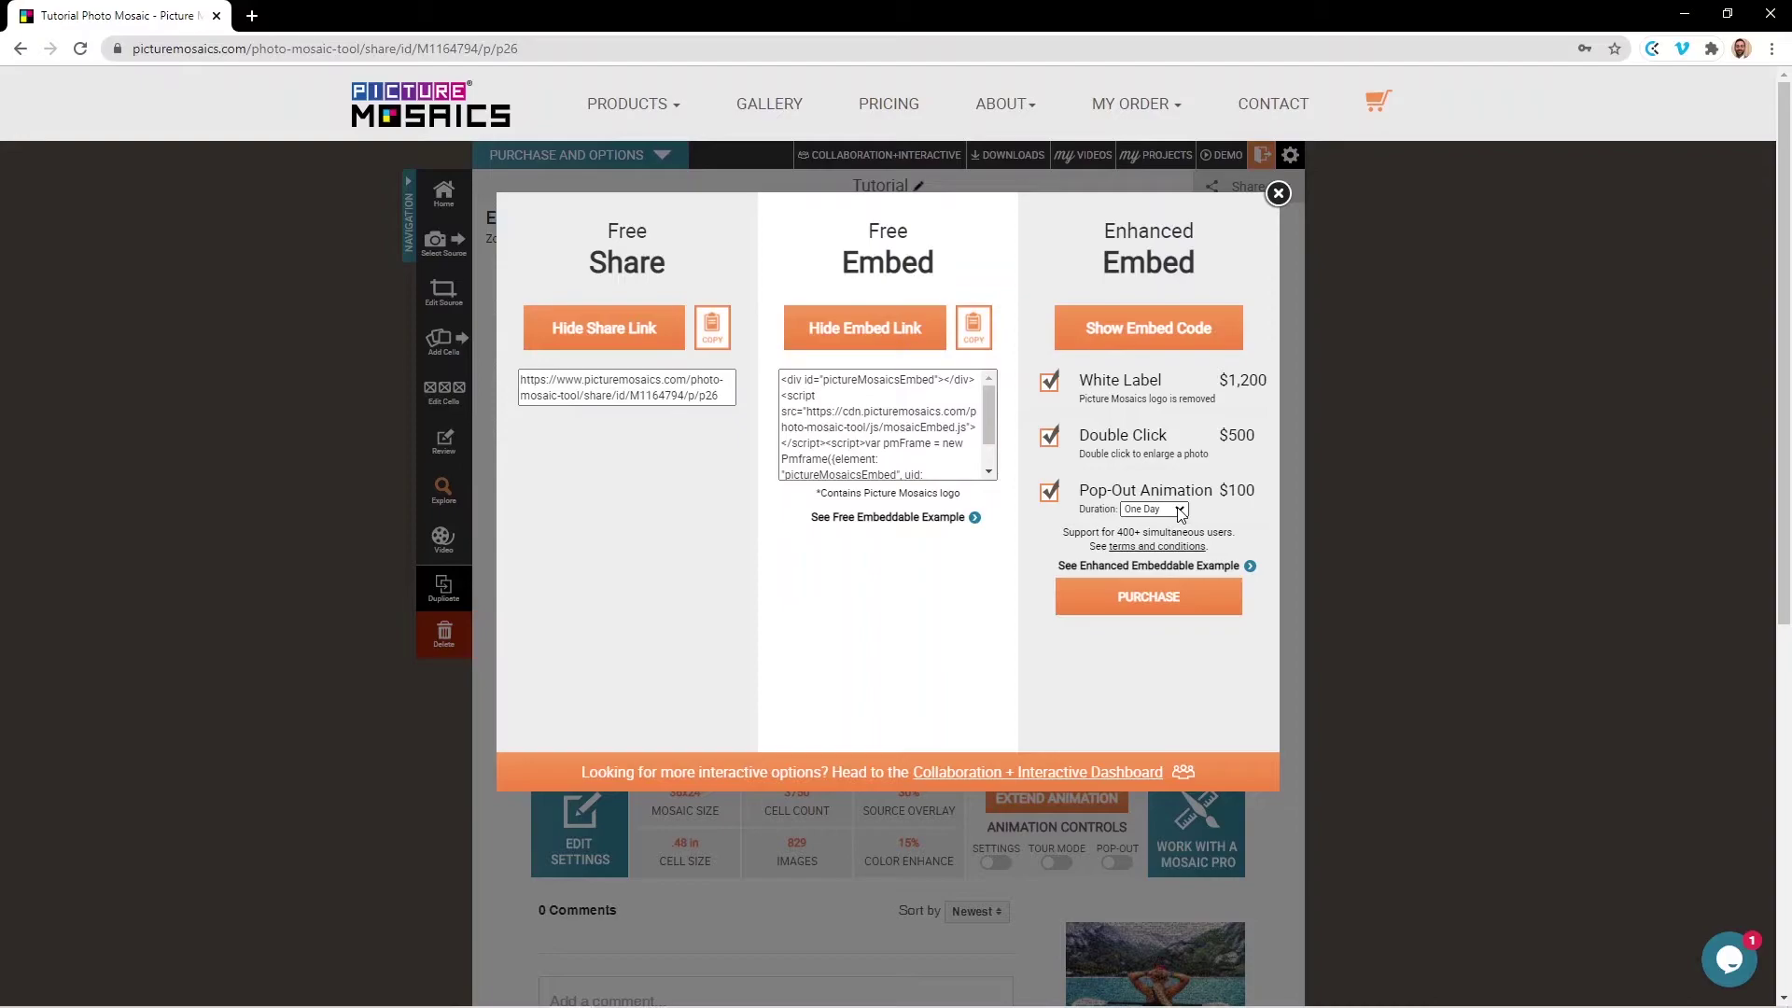
{"action": "left_click", "coordinate": [1201, 567]}
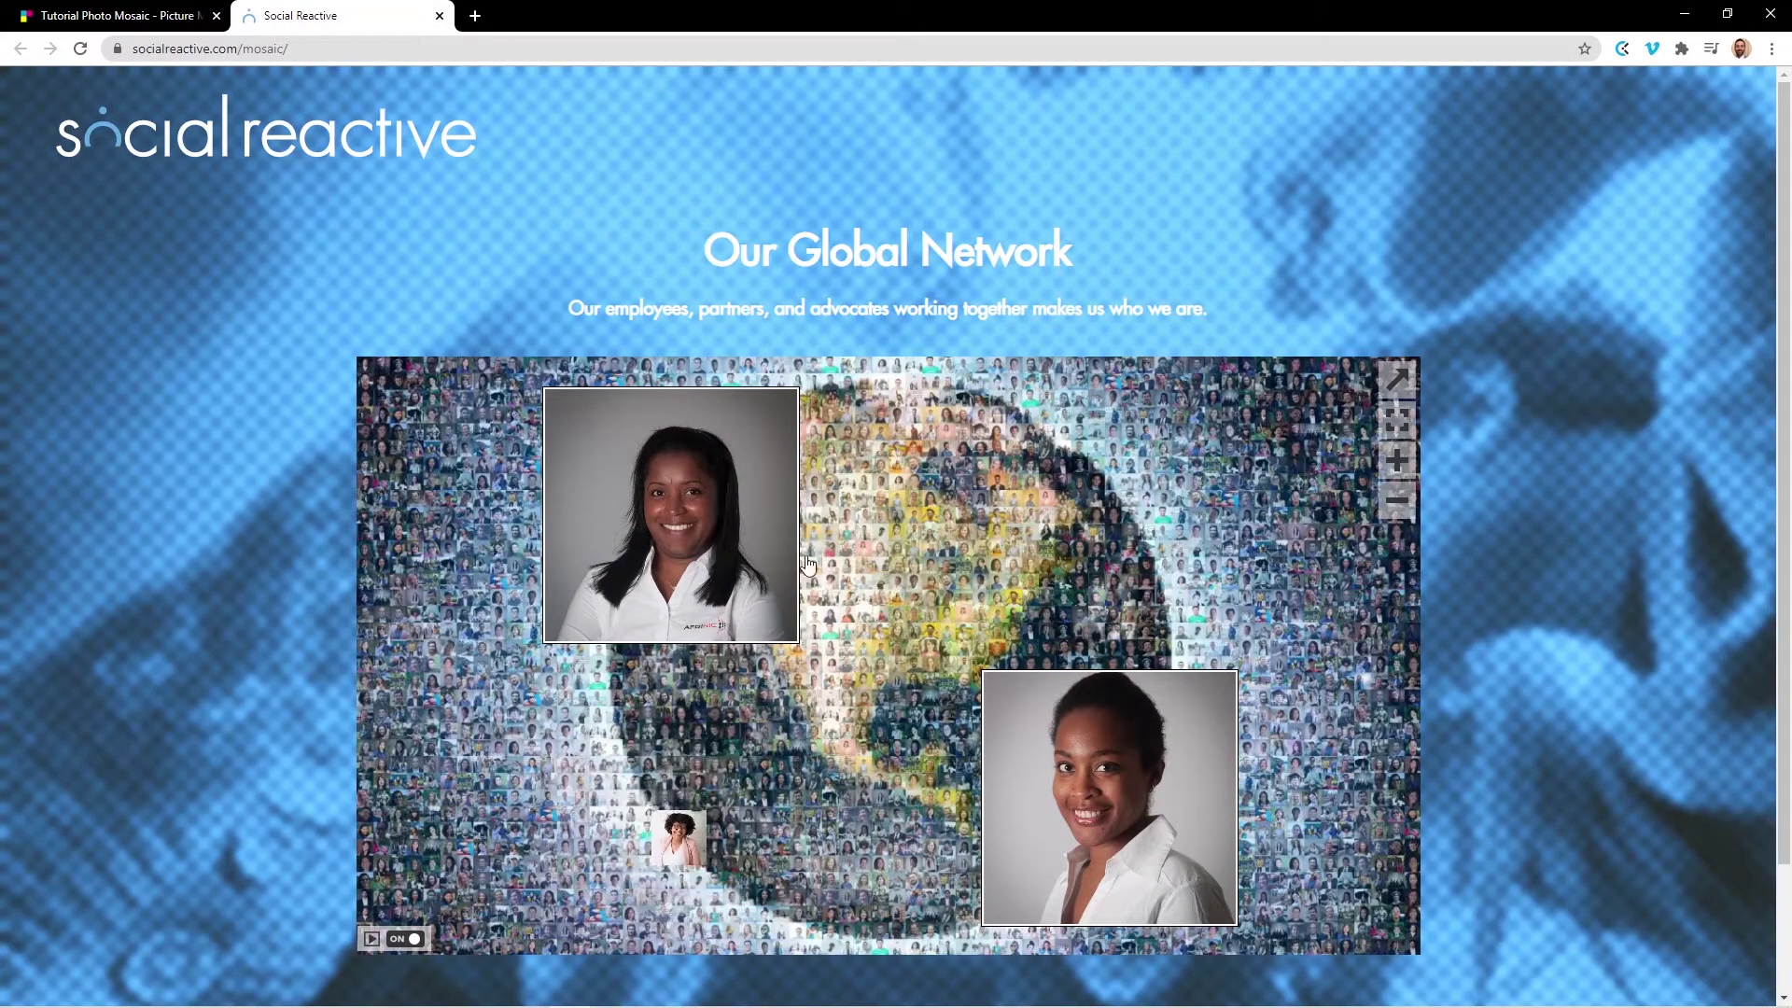
Enlarge one tile photo in the enhanced example, close it, and turn the slideshow off.
{"action": "left_click", "coordinate": [888, 574]}
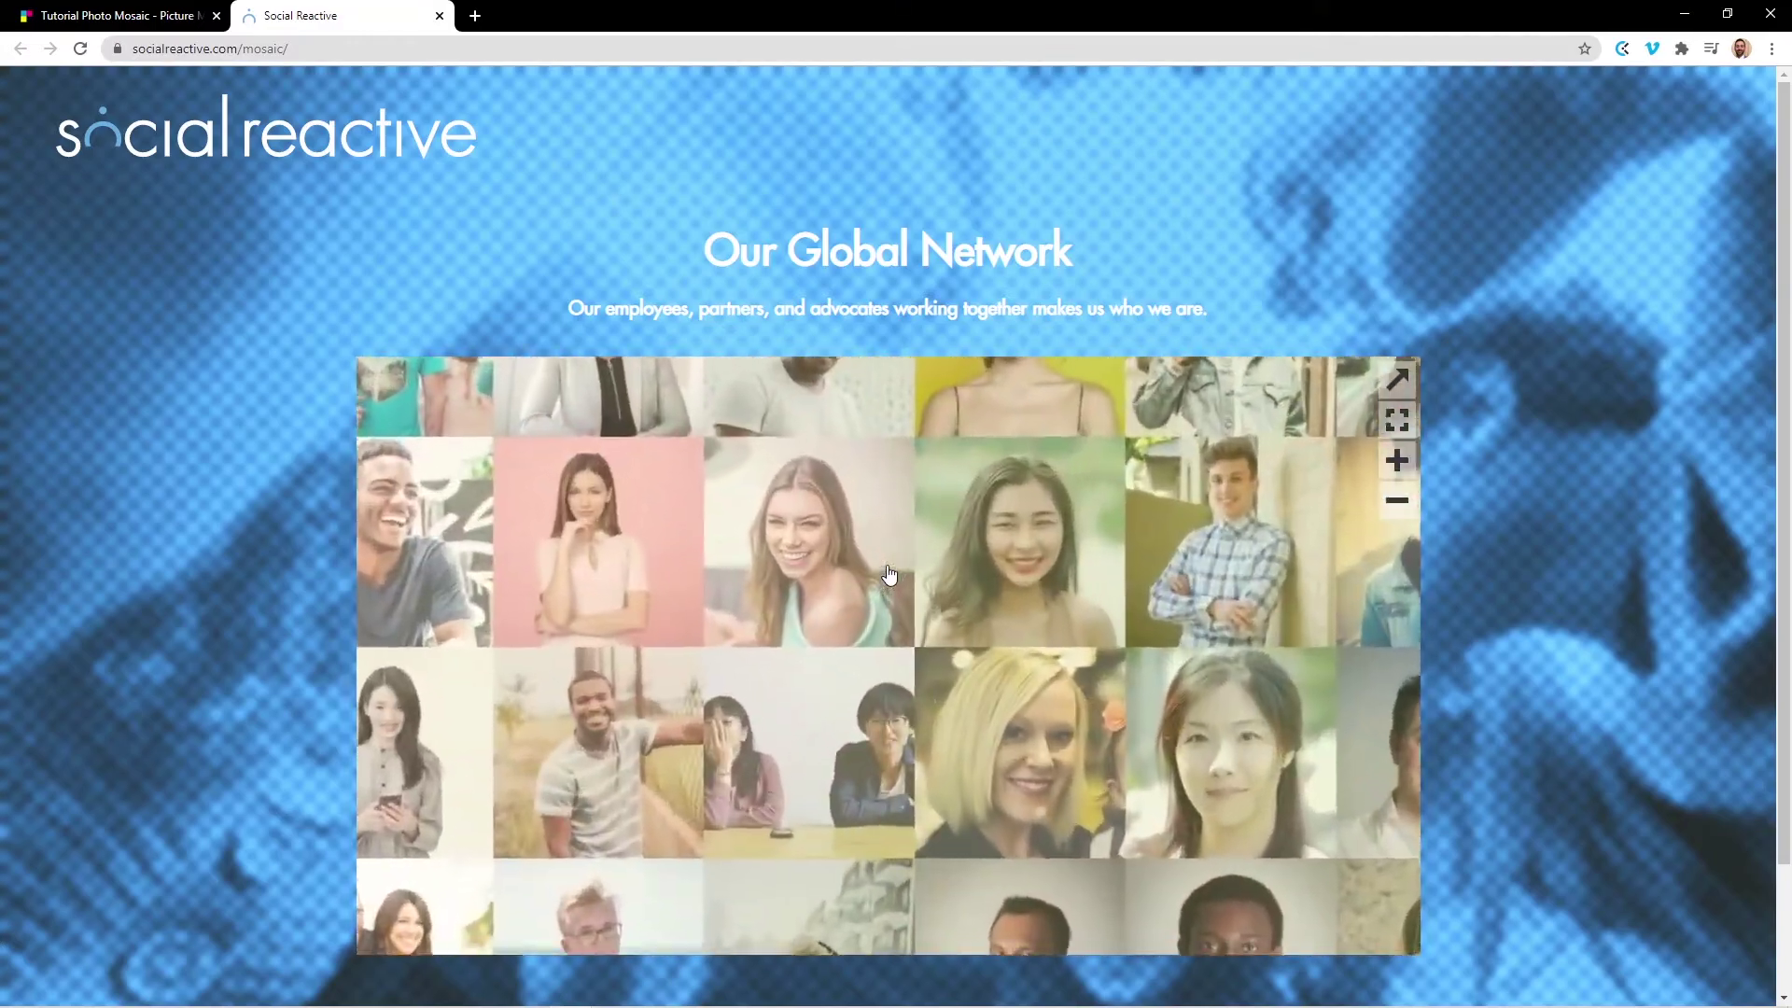
{"action": "left_click", "coordinate": [1079, 567]}
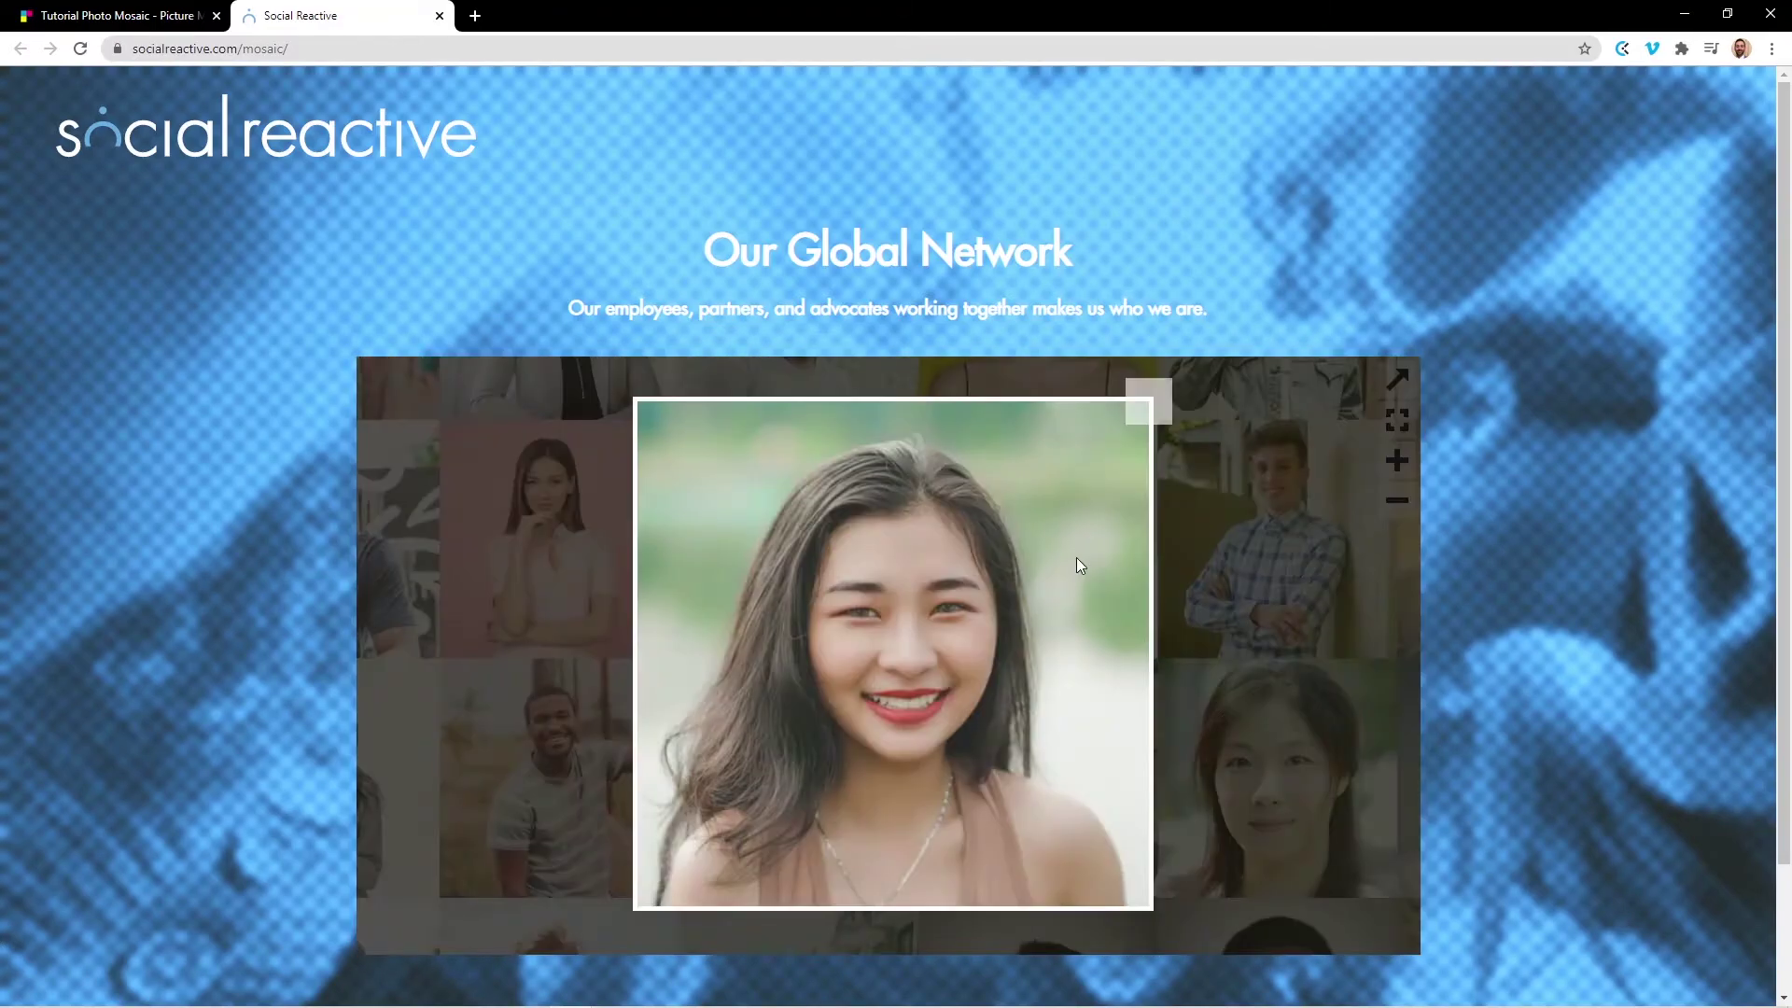
{"action": "left_click", "coordinate": [1150, 402]}
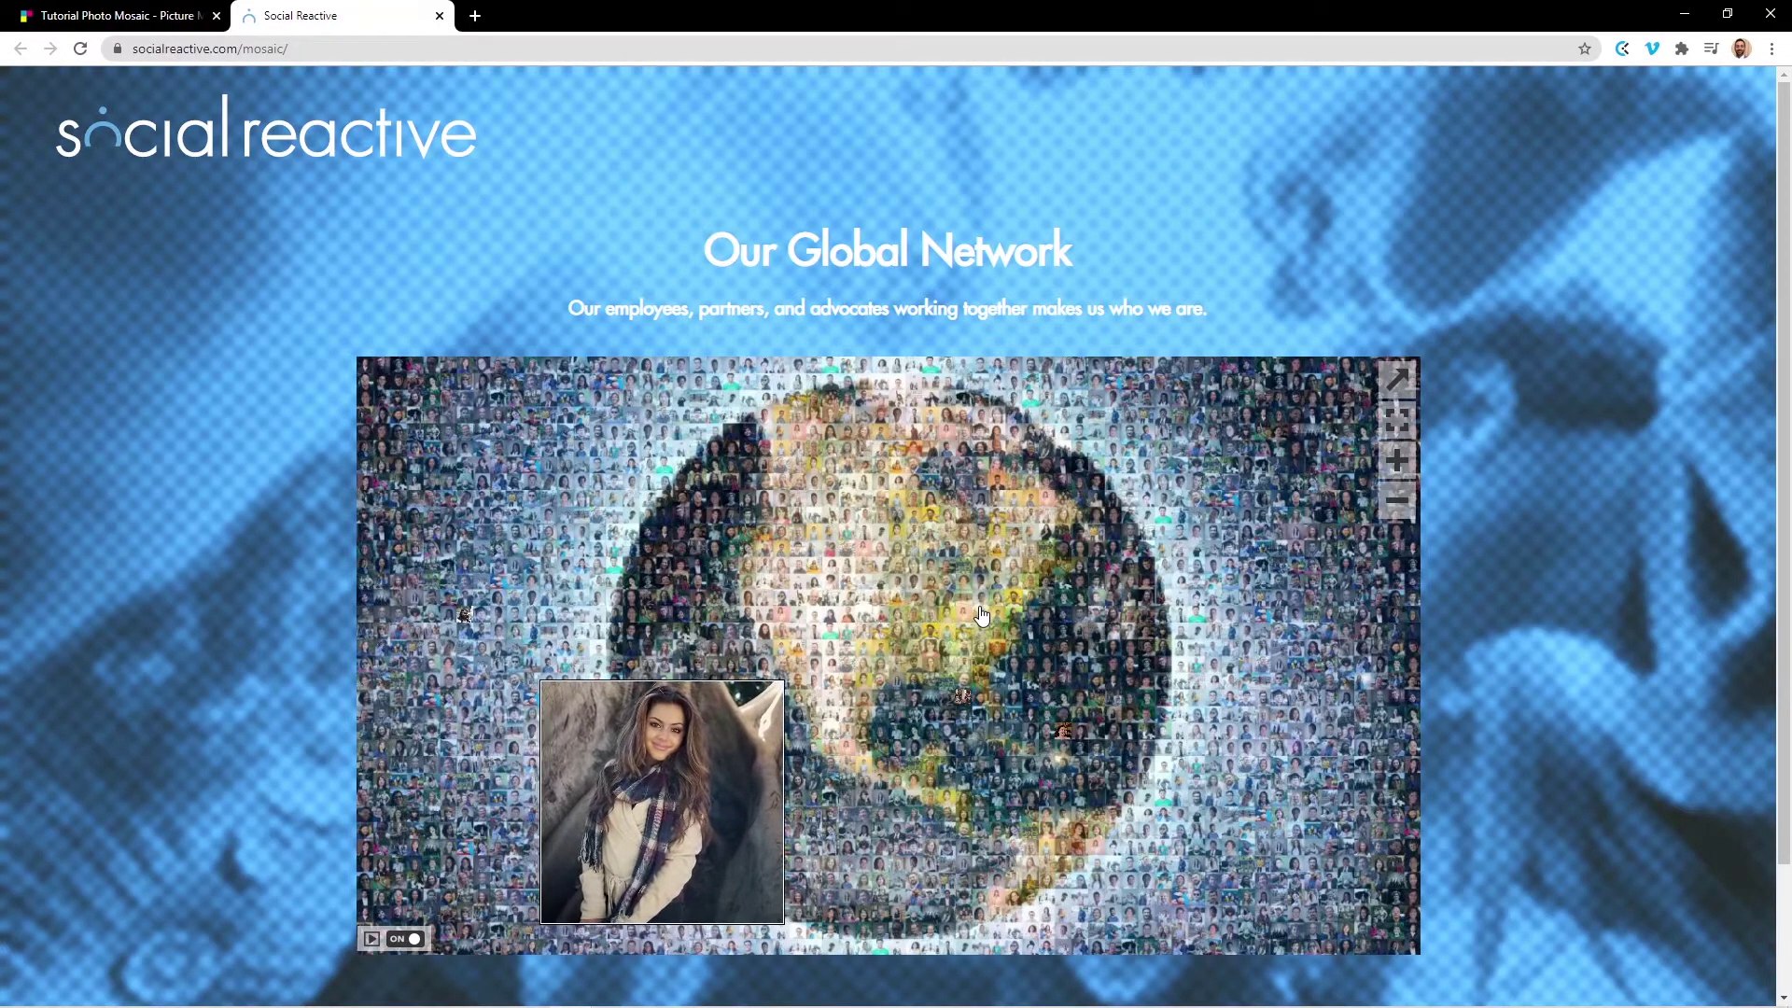
{"action": "left_click", "coordinate": [378, 943]}
Close the example tab and share dialog, then show the Collaboration & Interactive overview.
{"action": "key", "text": "ctrl+w"}
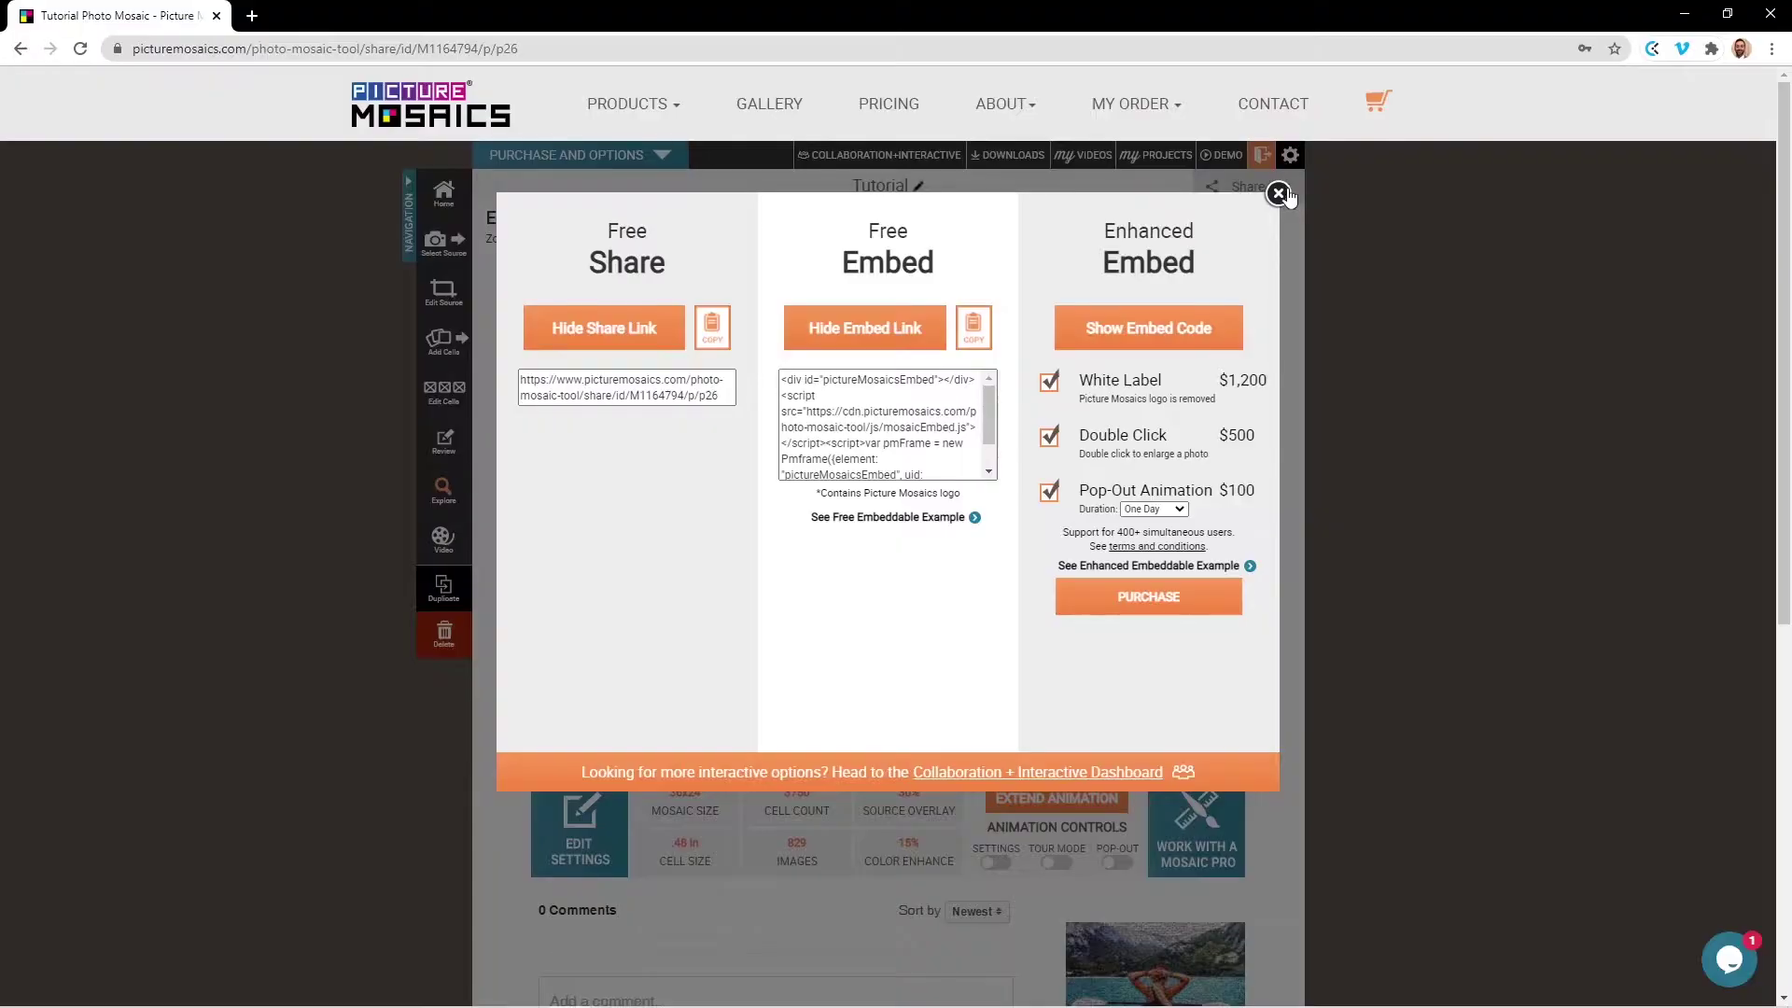
{"action": "left_click", "coordinate": [1281, 190]}
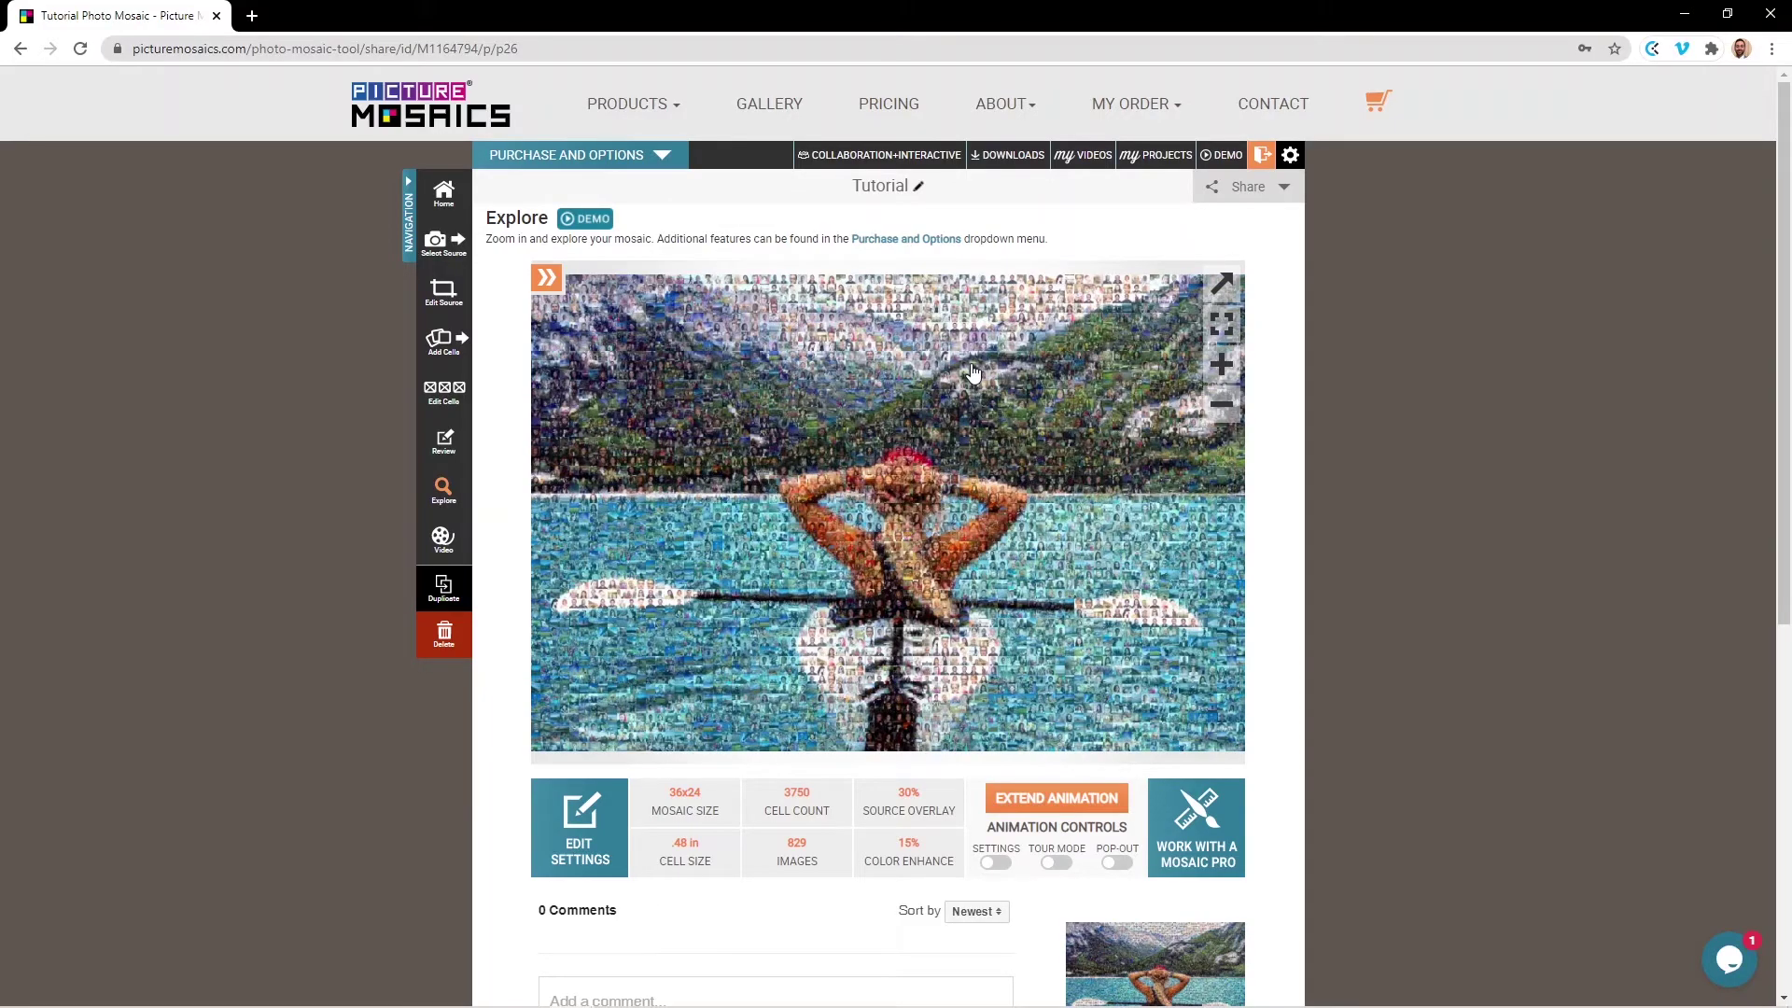
{"action": "left_click", "coordinate": [886, 163]}
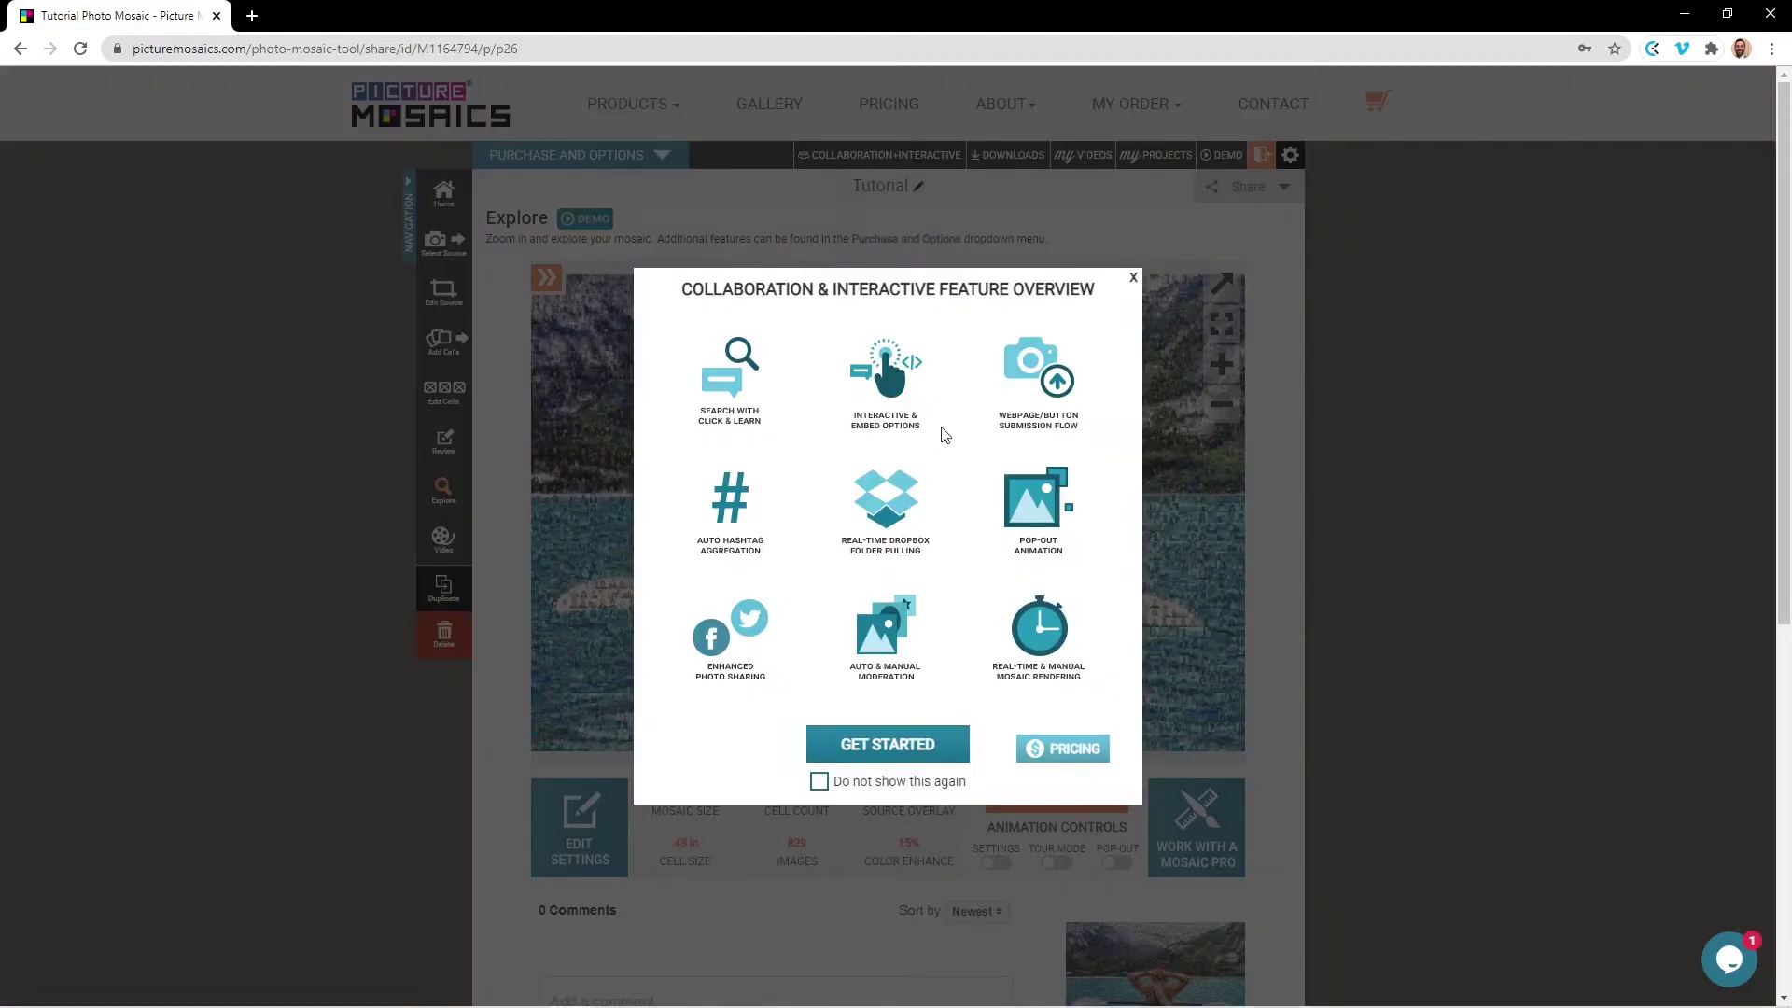